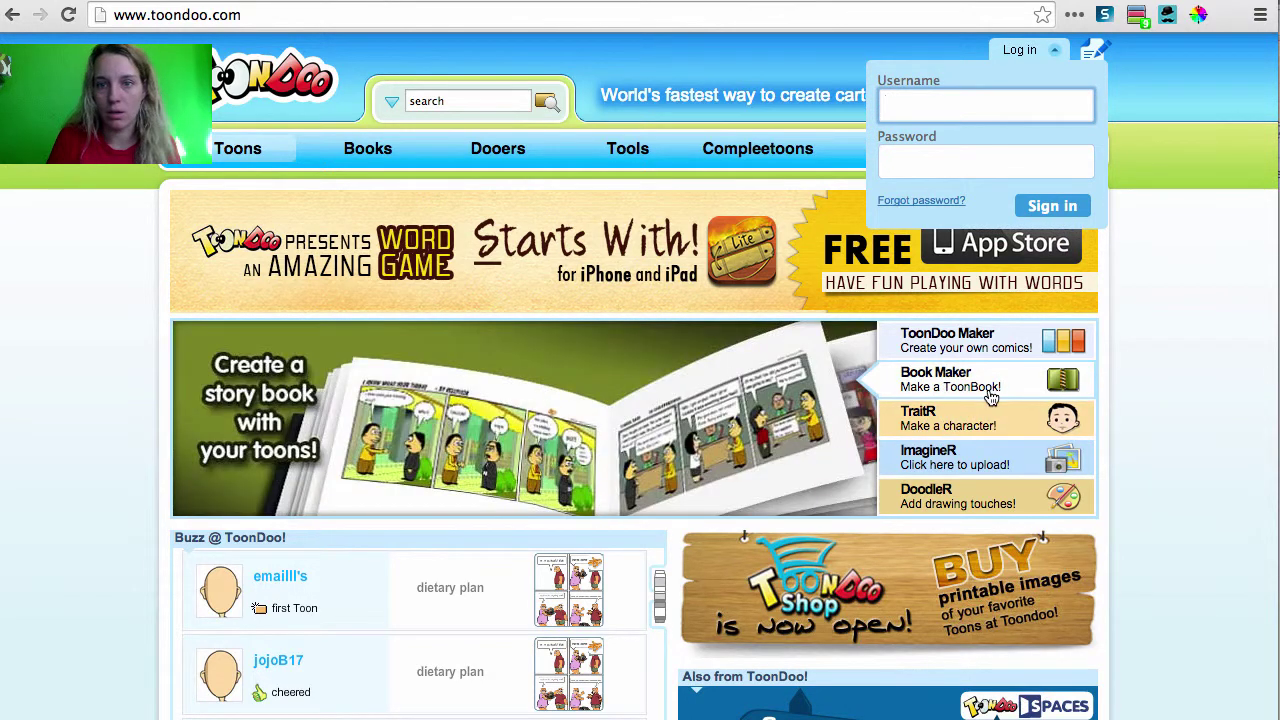
# Log in to ToonDoo with the account's username and password, then open the TraitR character maker
pyautogui.write('alicegop')
pyautogui.press('Tab')
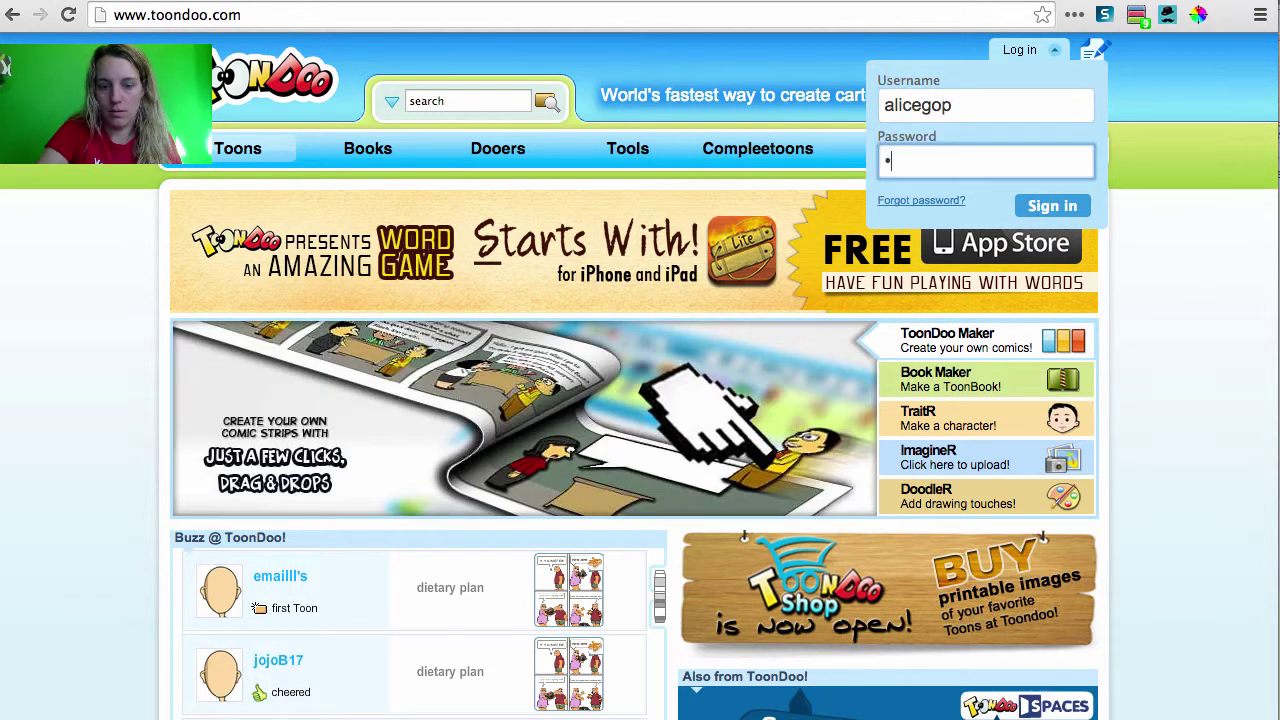
pyautogui.press('Return')
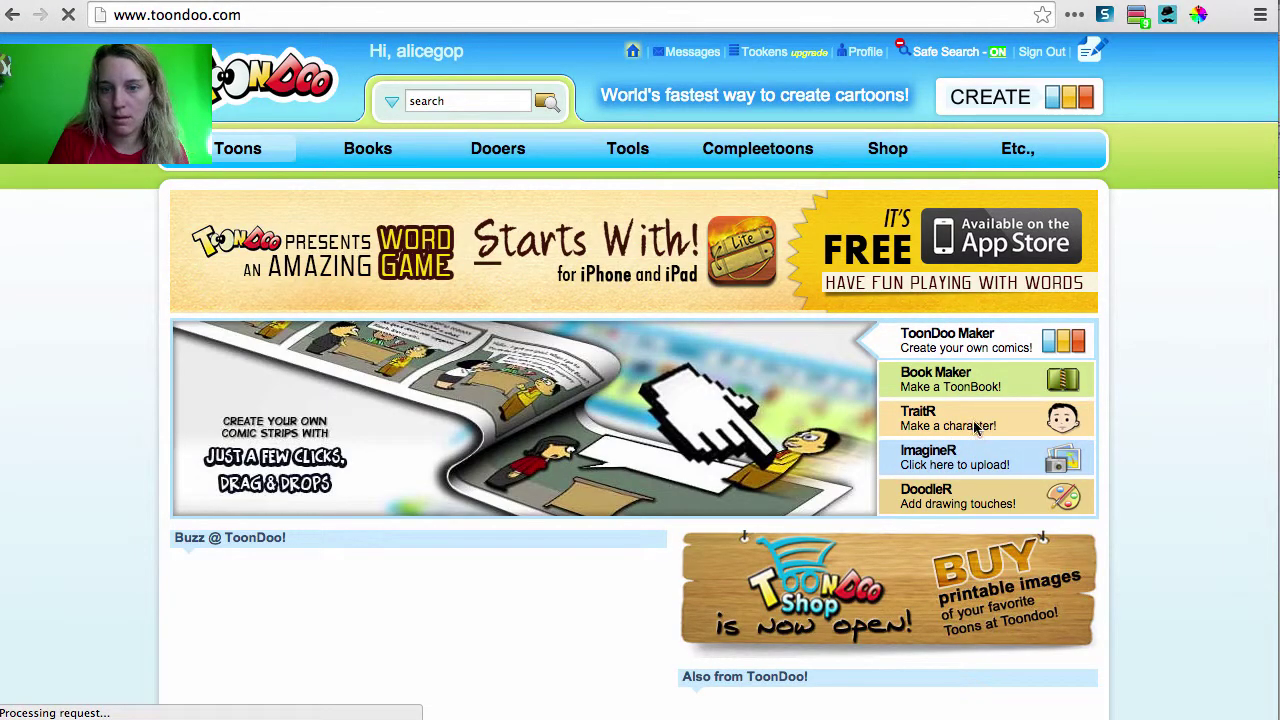
pyautogui.click(980, 428)
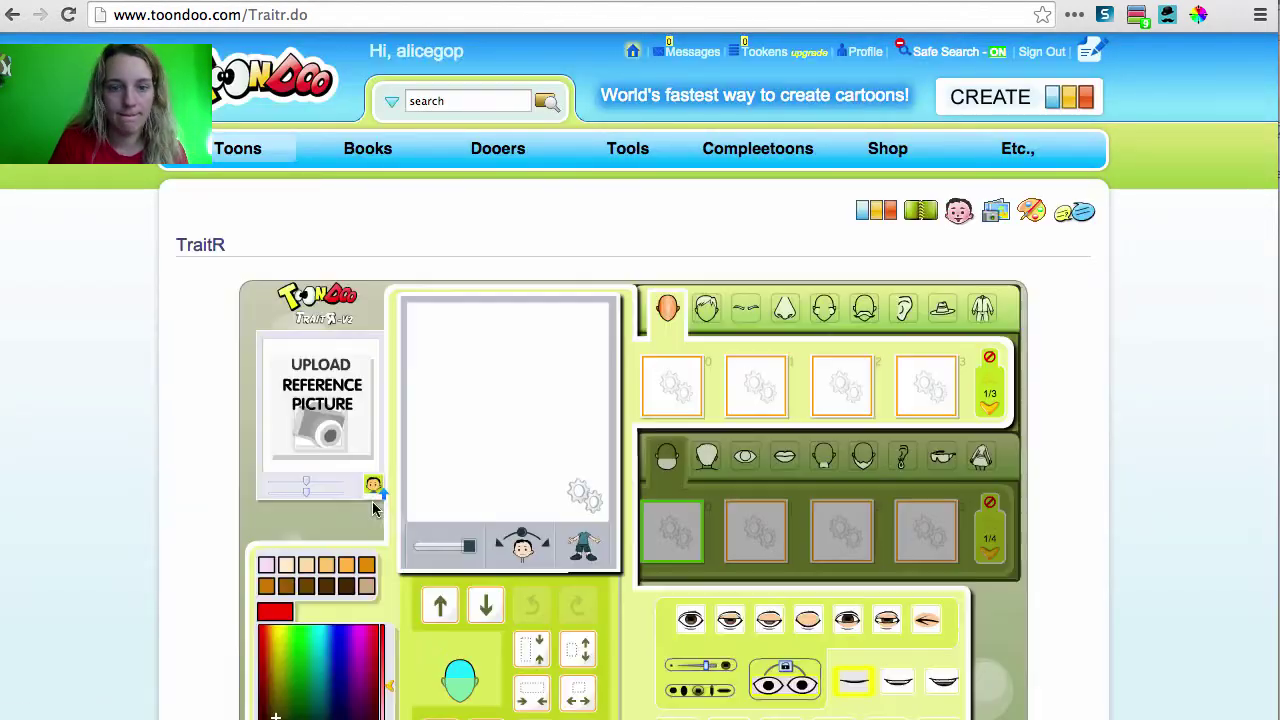
# Give the character the first face shape from the last page of face shapes
pyautogui.scroll(-3, 888, 489)
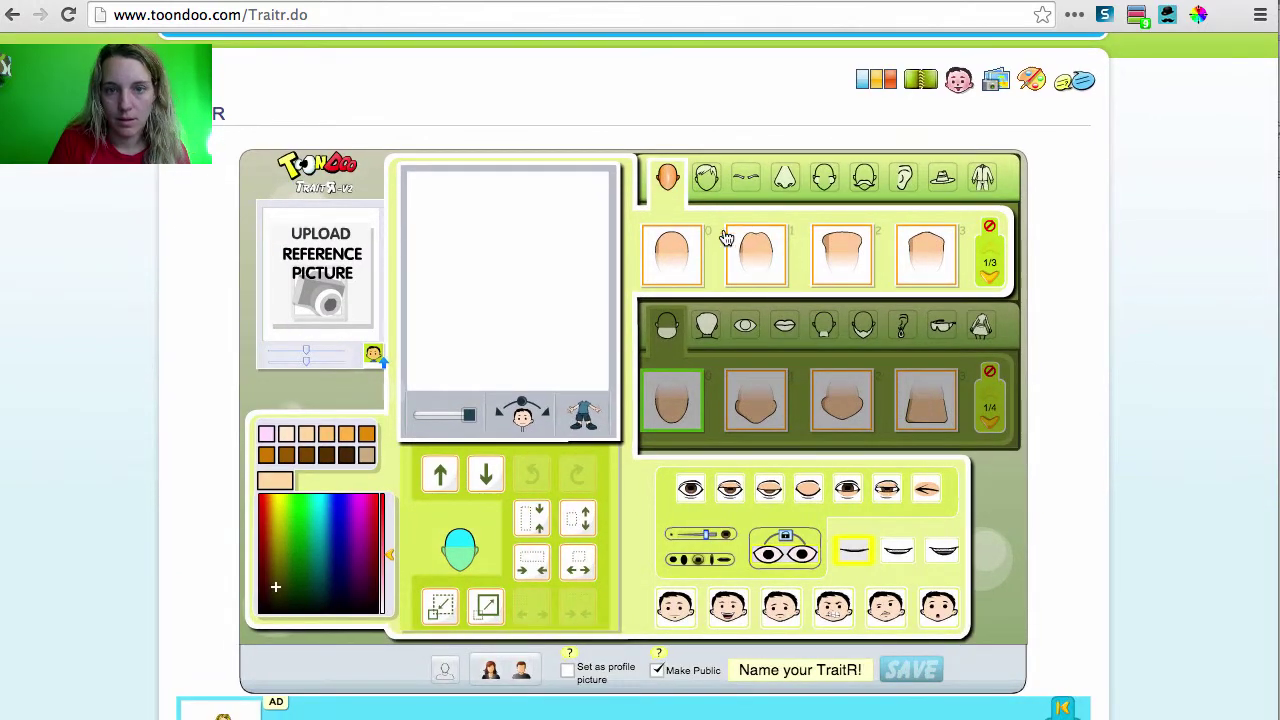
pyautogui.click(765, 261)
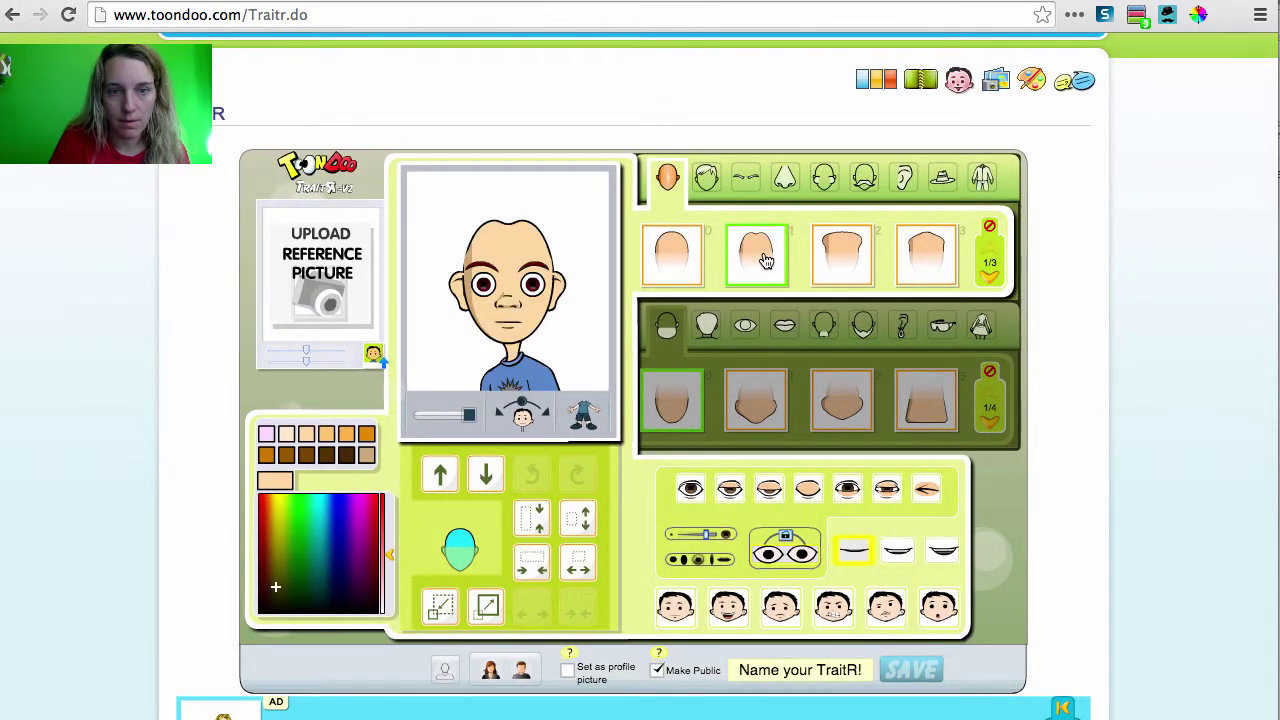
pyautogui.click(989, 279)
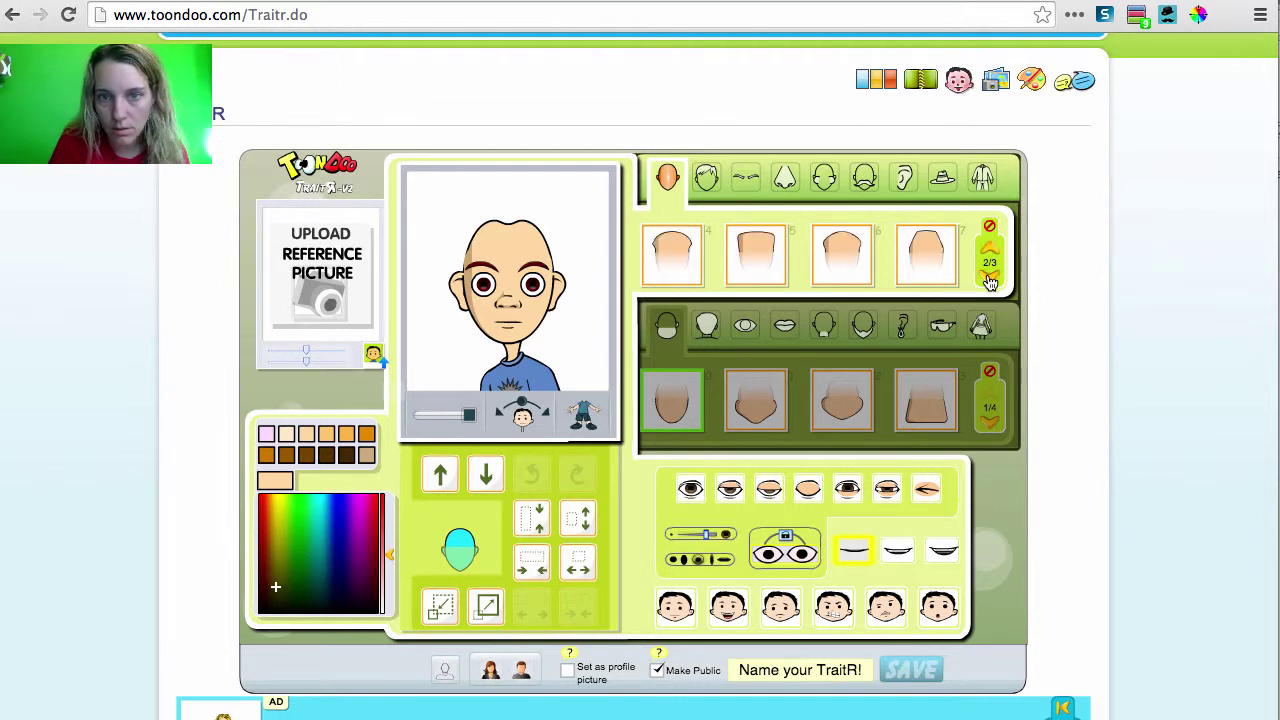
pyautogui.click(989, 279)
pyautogui.click(685, 269)
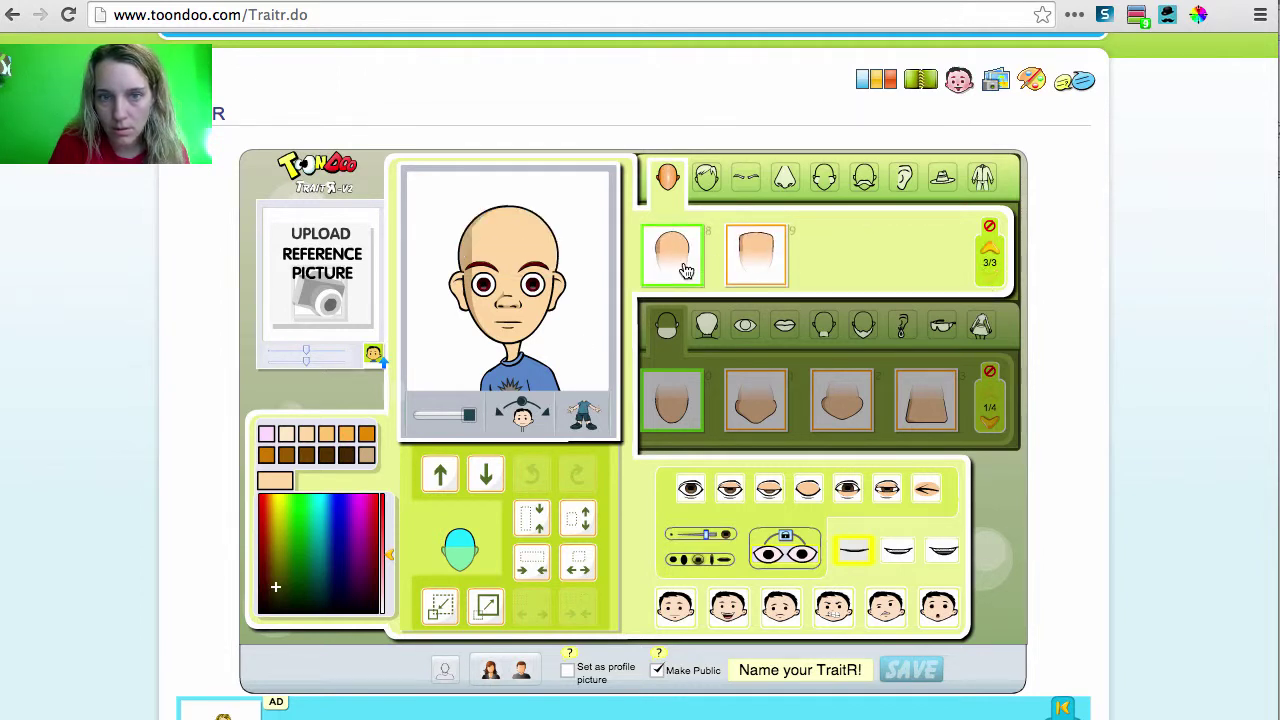
# Give the character the long, wavy red hairstyle
pyautogui.click(706, 177)
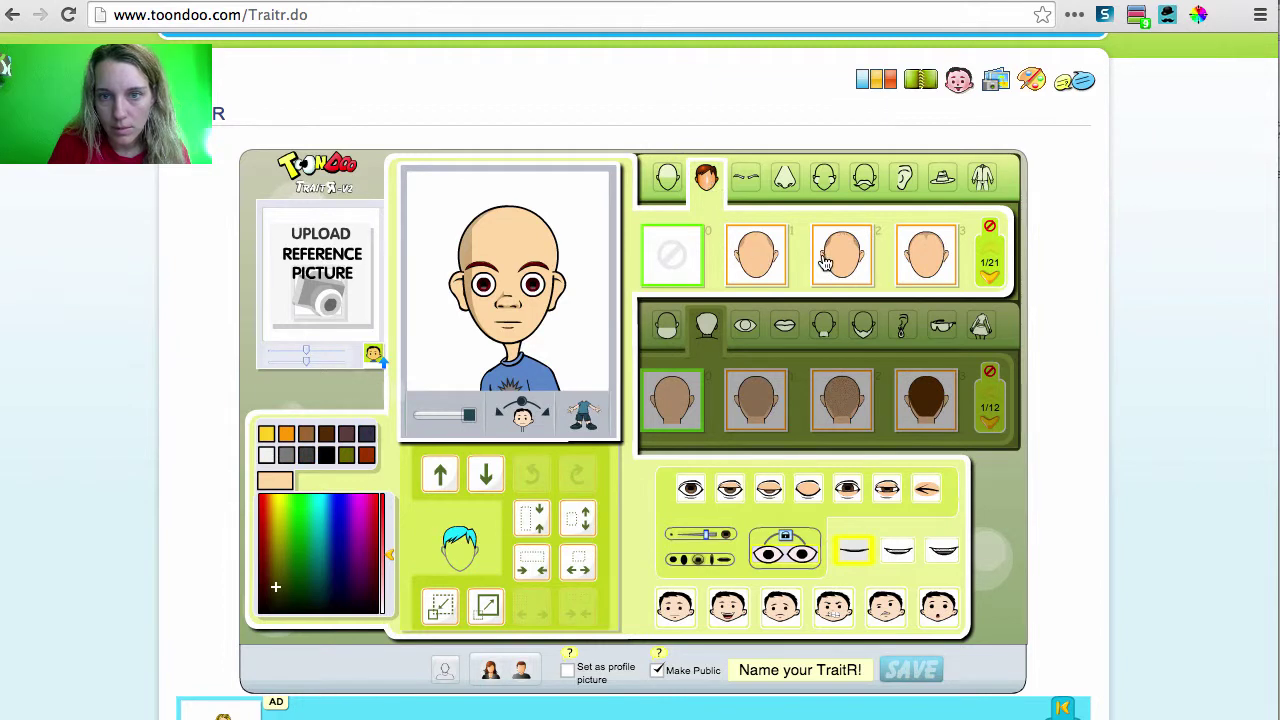
pyautogui.click(989, 279)
pyautogui.click(989, 279)
pyautogui.click(989, 279)
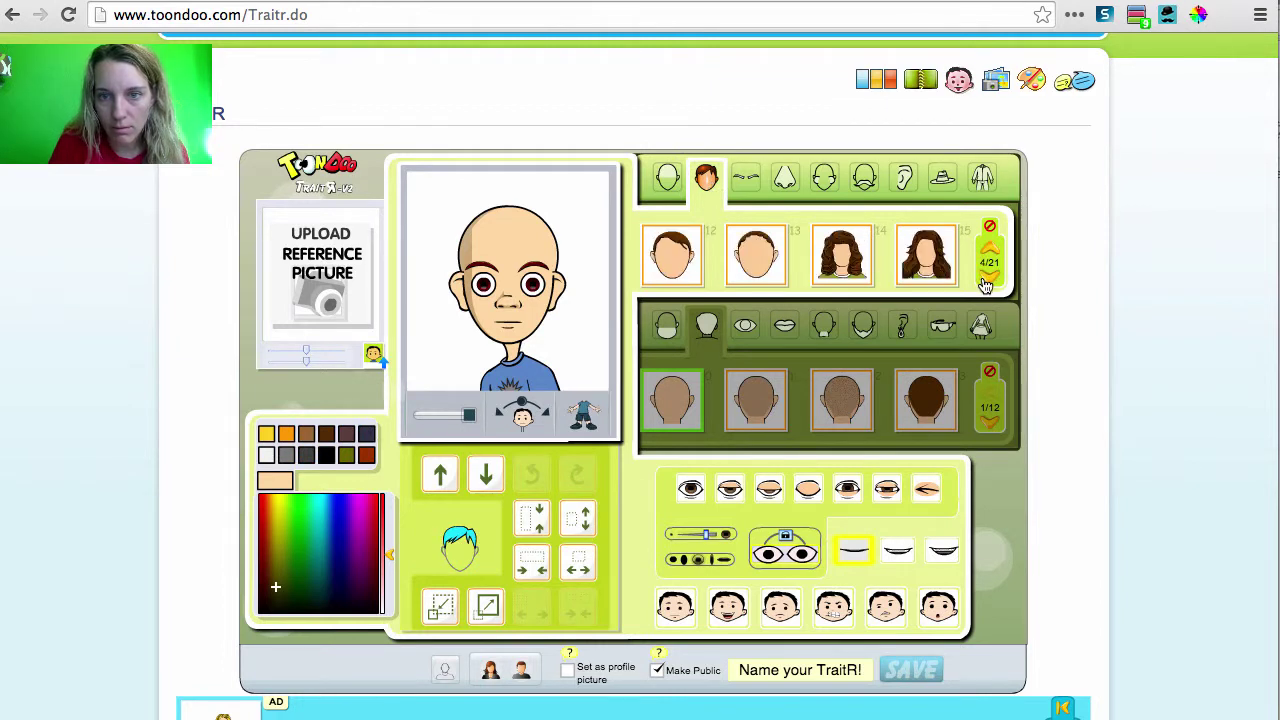
pyautogui.click(922, 253)
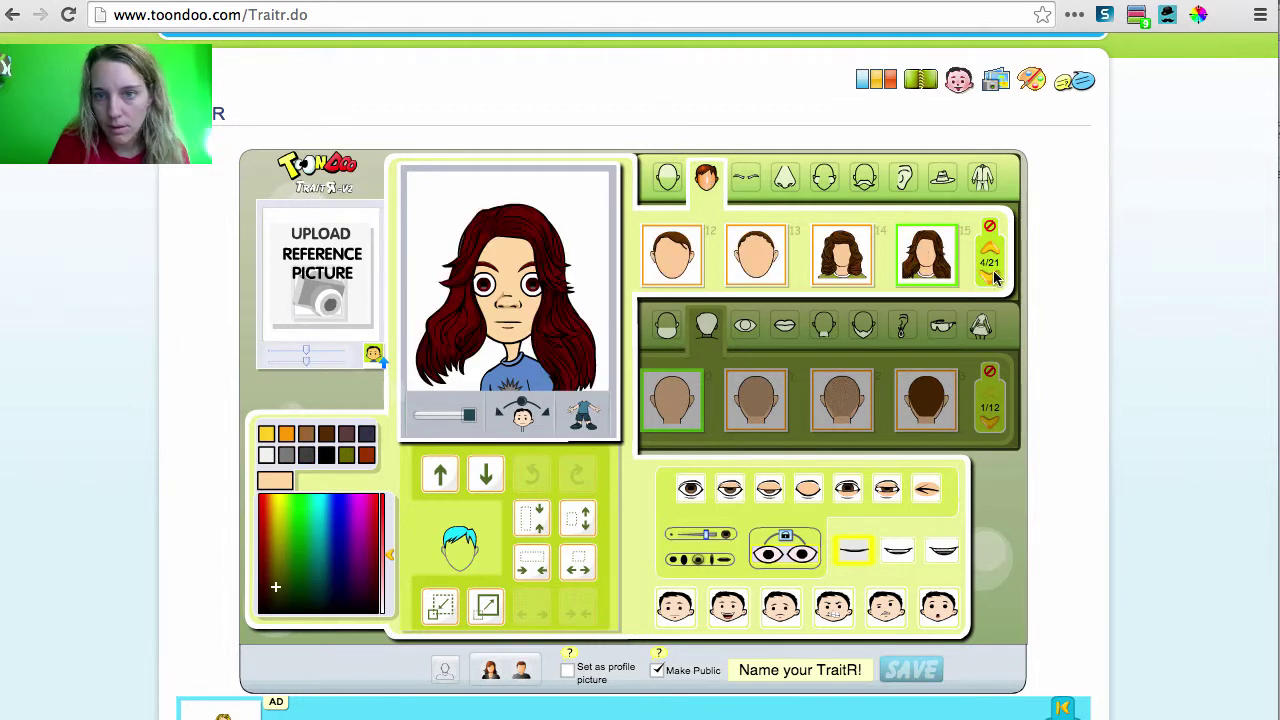
# Apply the fourth eyebrow style and a broad, wide nose
pyautogui.click(760, 194)
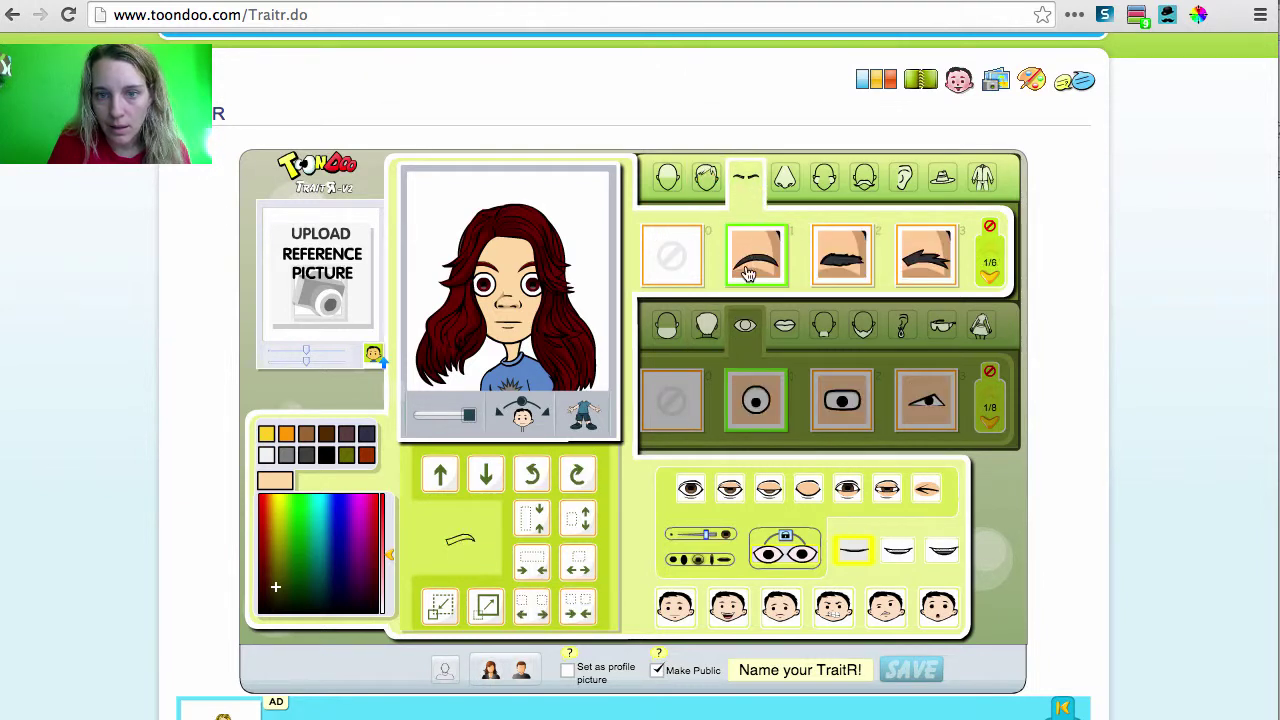
pyautogui.click(944, 266)
pyautogui.click(783, 188)
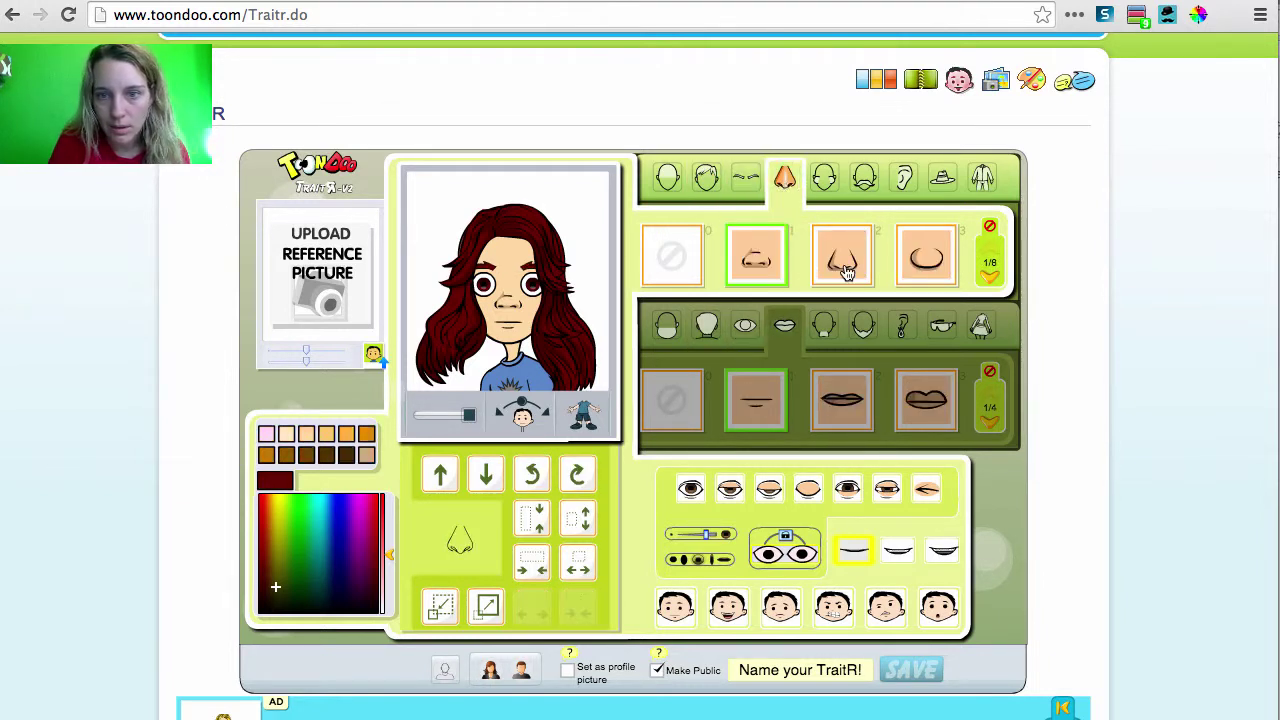
pyautogui.click(988, 279)
pyautogui.click(988, 279)
pyautogui.click(988, 279)
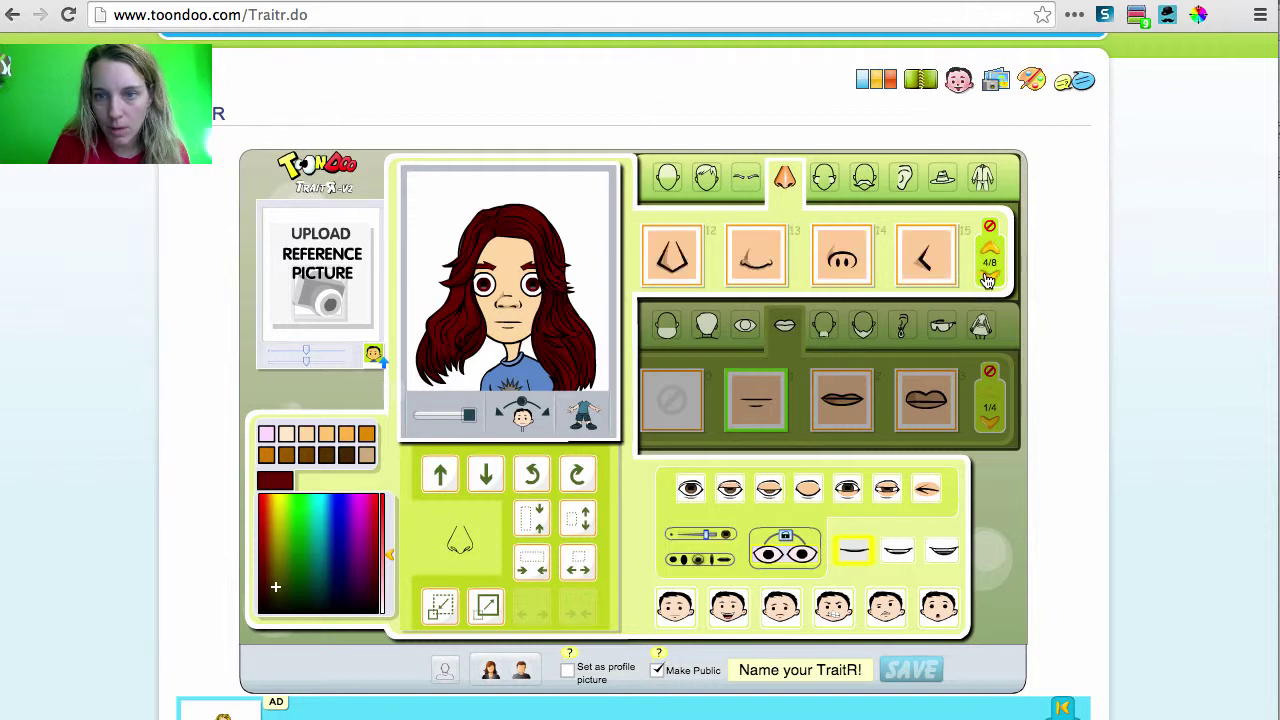
pyautogui.click(858, 264)
# Browse head shapes, leave the character without a mustache, and apply the fourth ear style
pyautogui.click(822, 190)
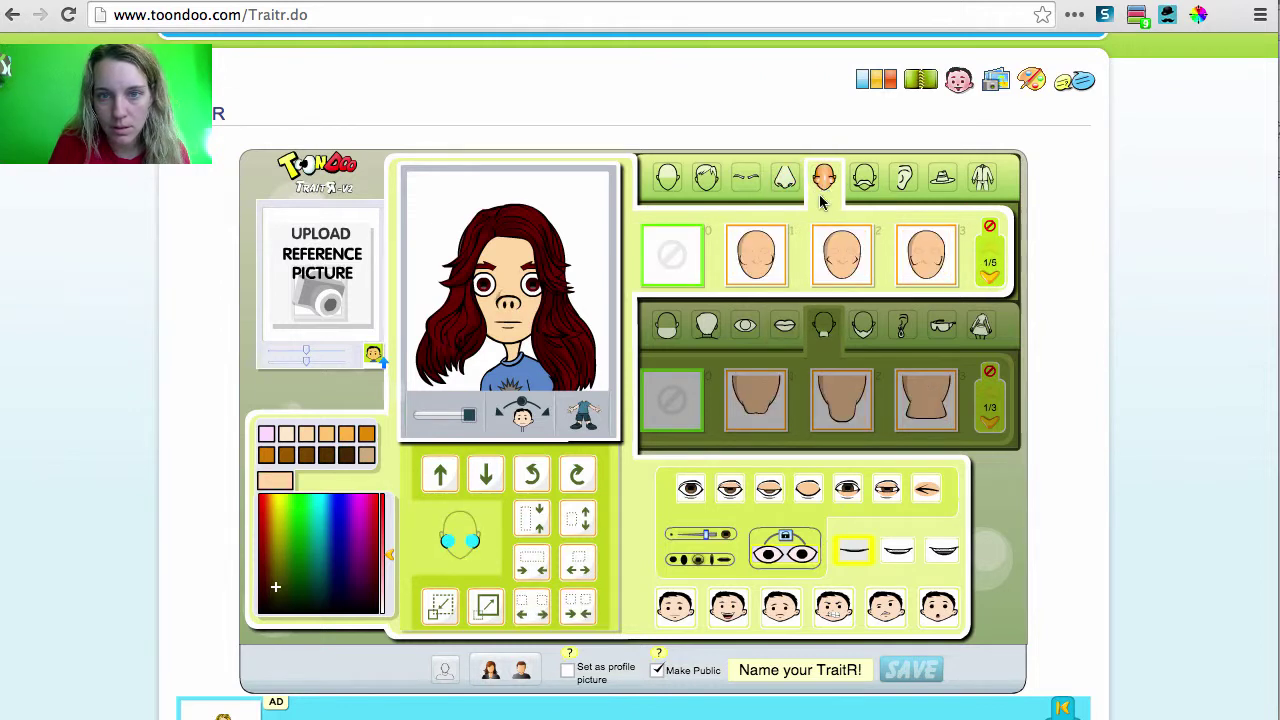
pyautogui.click(989, 278)
pyautogui.click(989, 278)
pyautogui.click(989, 278)
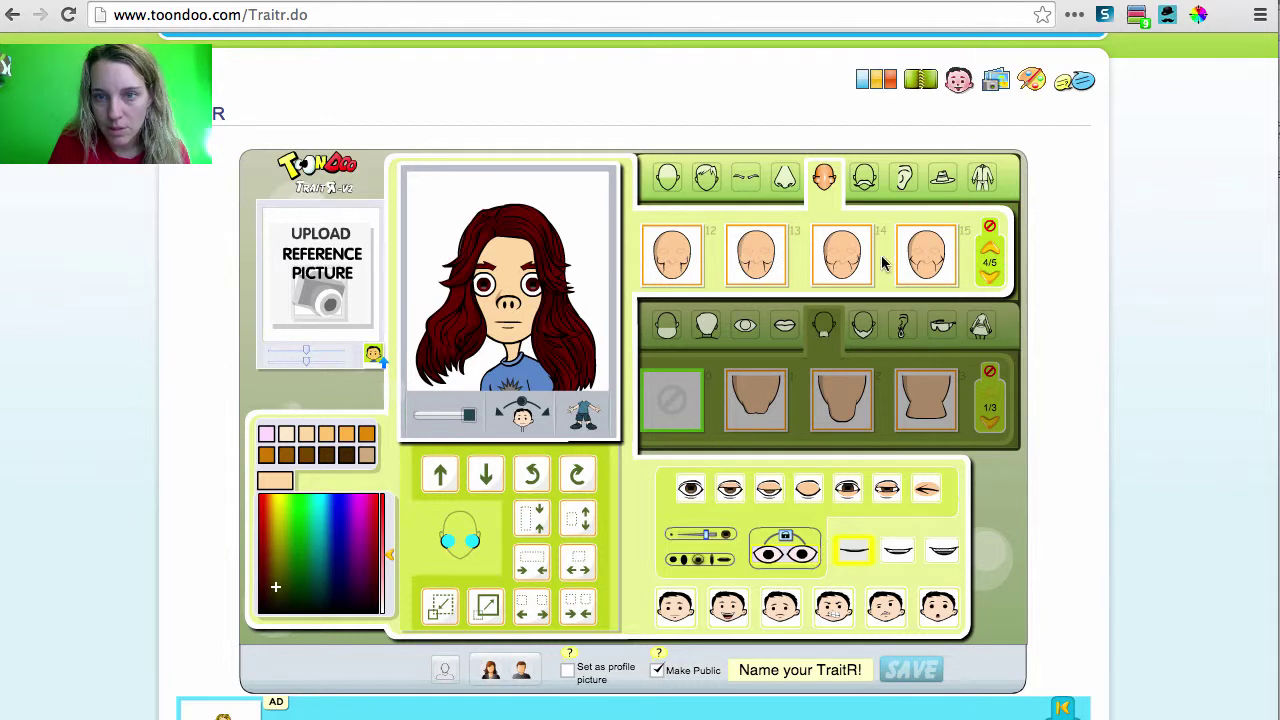
pyautogui.click(864, 180)
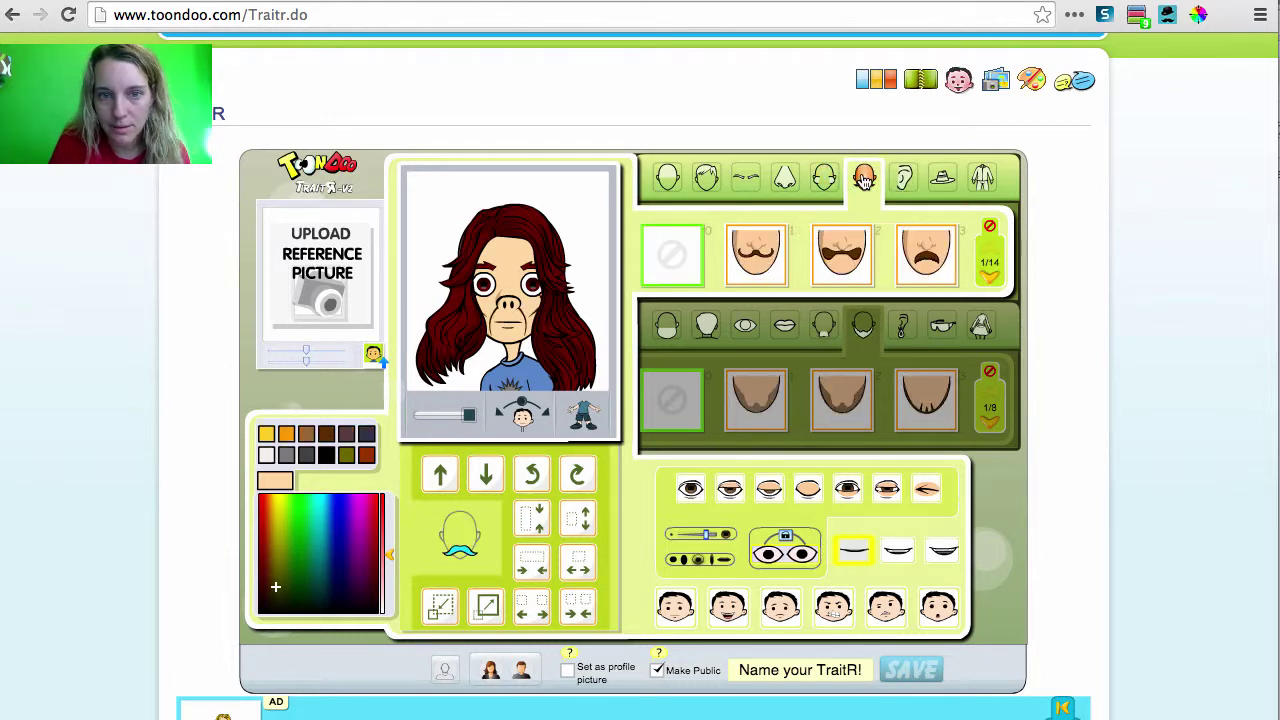
pyautogui.click(853, 254)
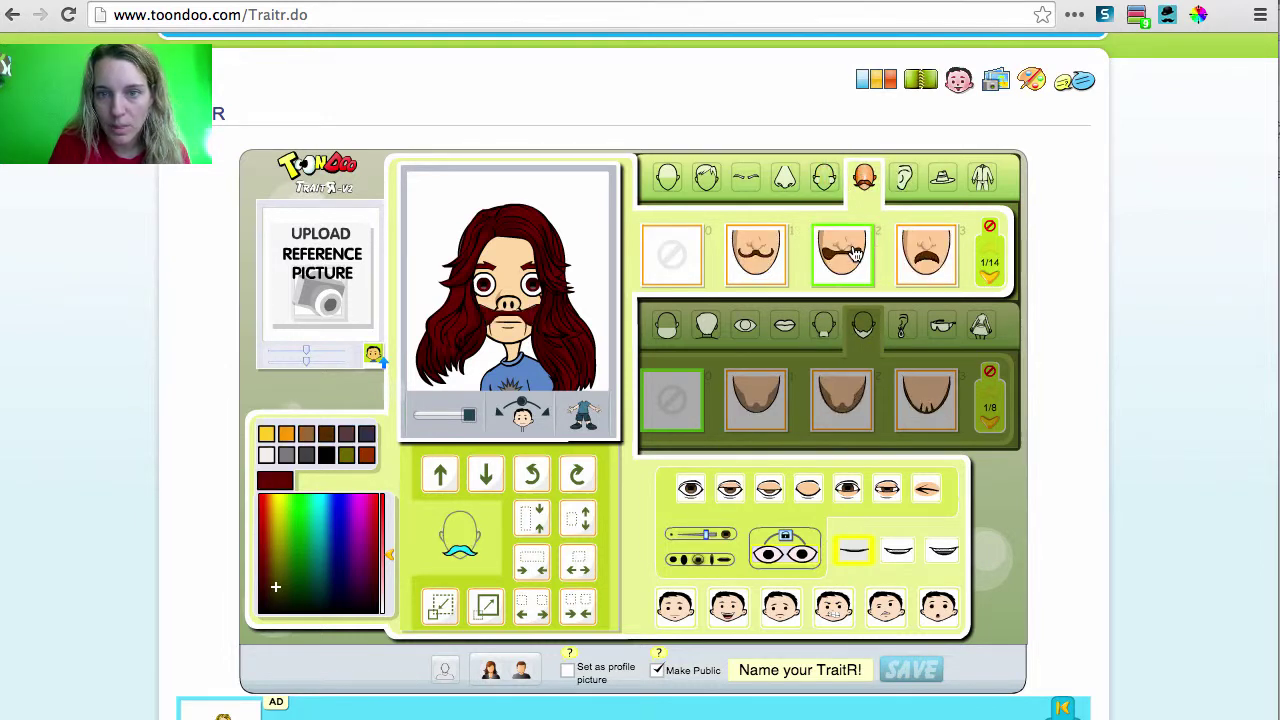
pyautogui.click(664, 264)
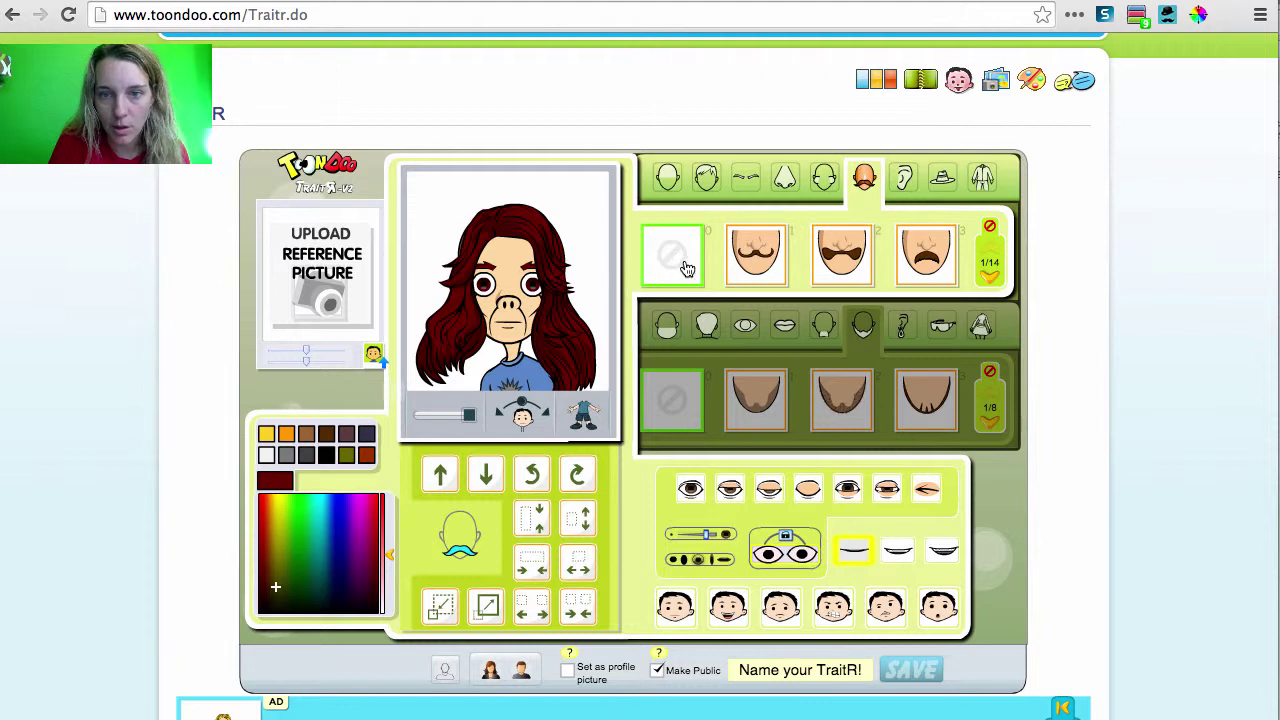
pyautogui.click(905, 180)
pyautogui.click(999, 280)
pyautogui.click(999, 280)
pyautogui.click(999, 280)
pyautogui.click(928, 270)
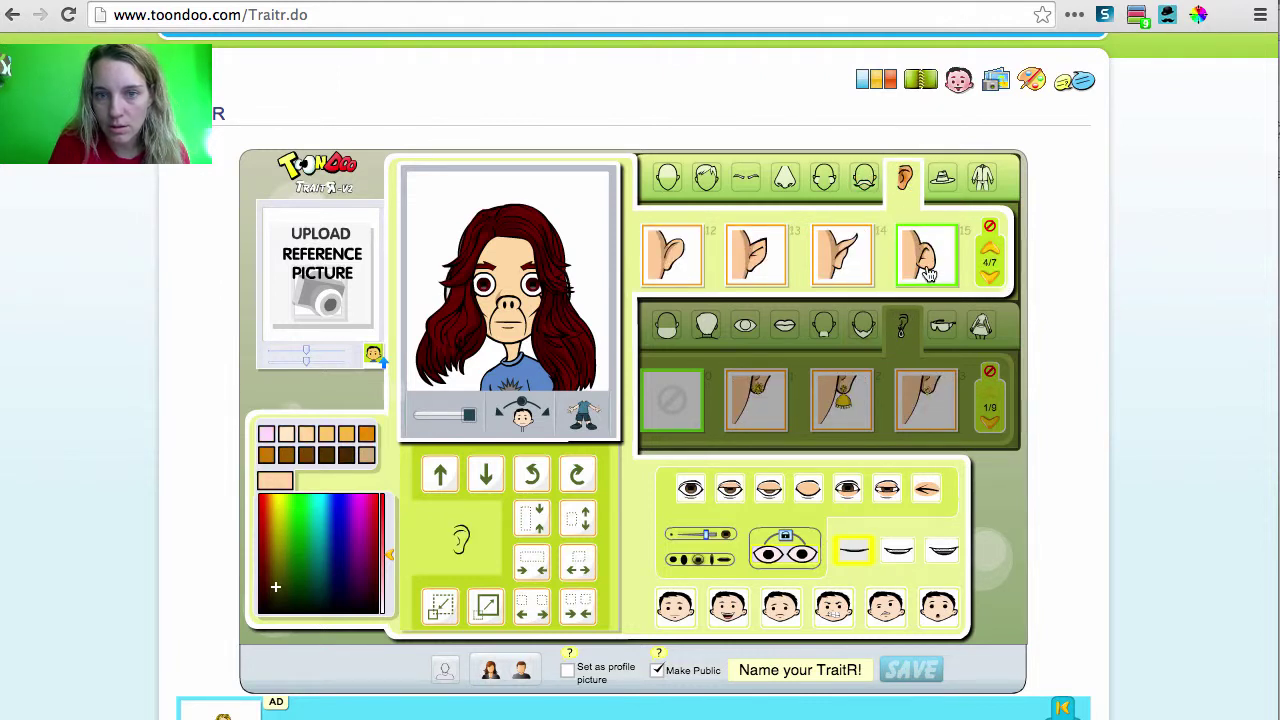
# Try the army hat and blue cap, ending with the pink sun hat
pyautogui.click(942, 185)
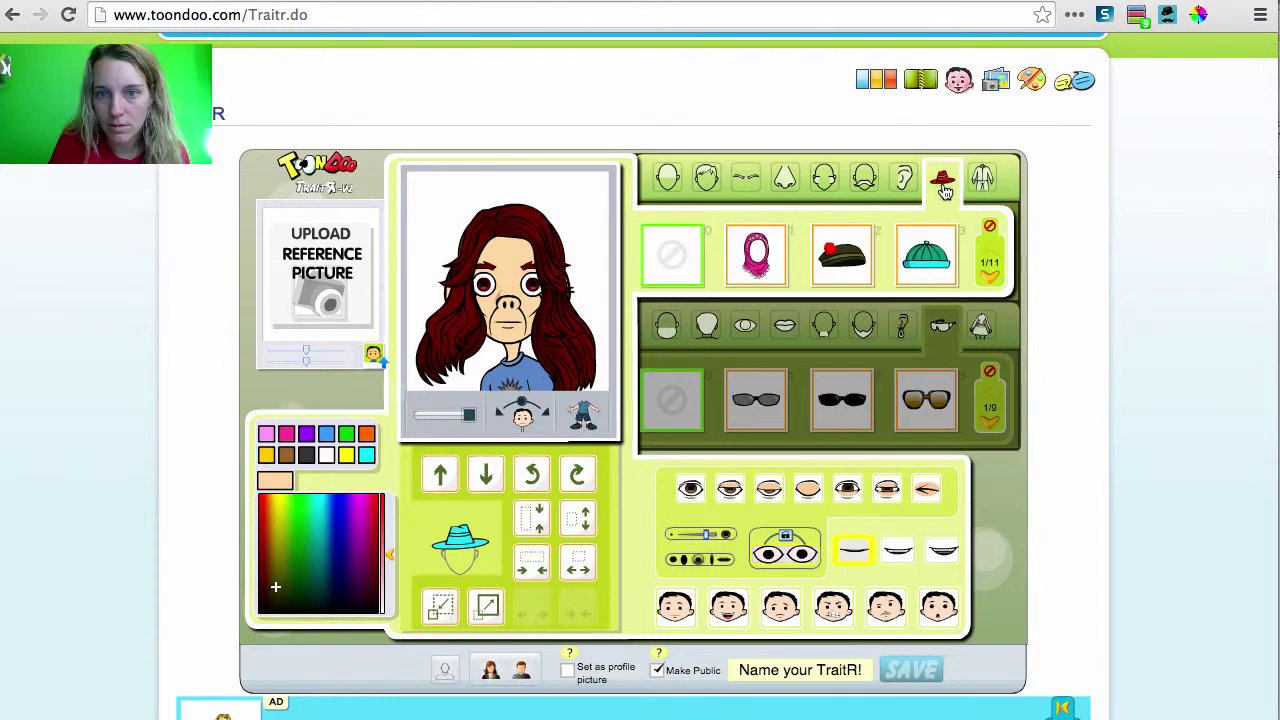
pyautogui.click(987, 278)
pyautogui.click(987, 278)
pyautogui.click(930, 272)
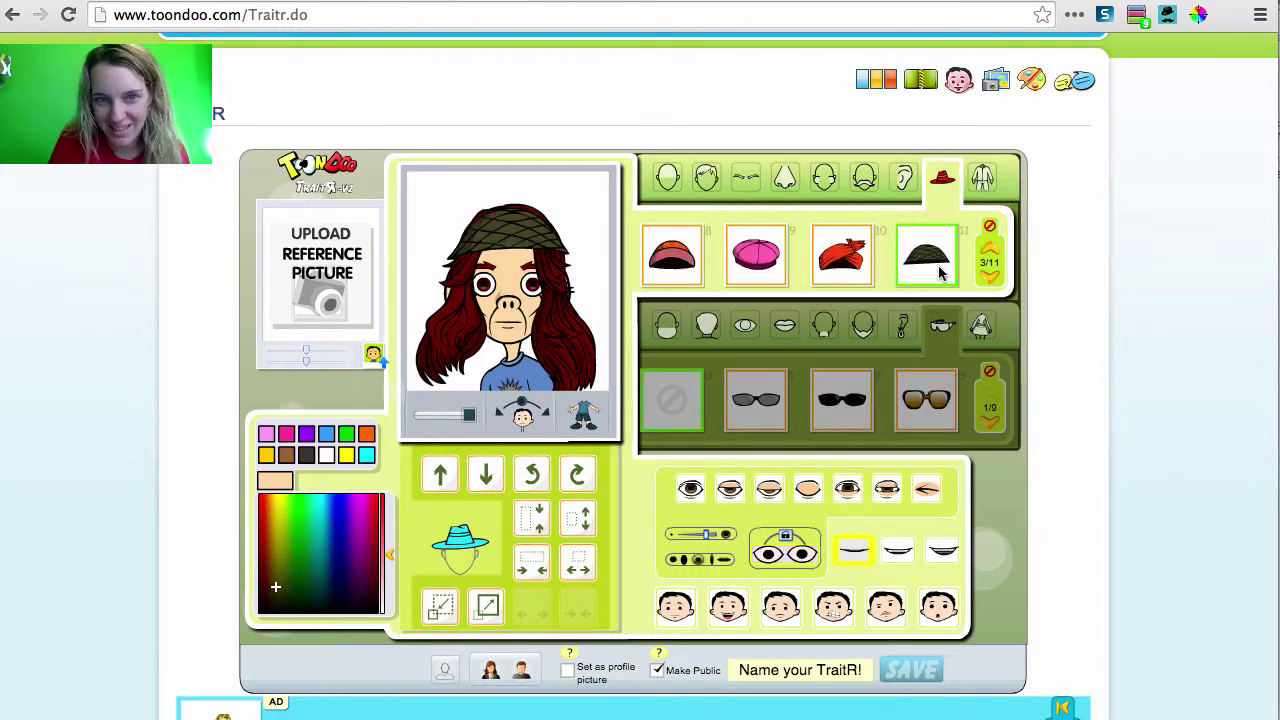
pyautogui.click(986, 279)
pyautogui.click(986, 281)
pyautogui.click(930, 262)
pyautogui.click(988, 279)
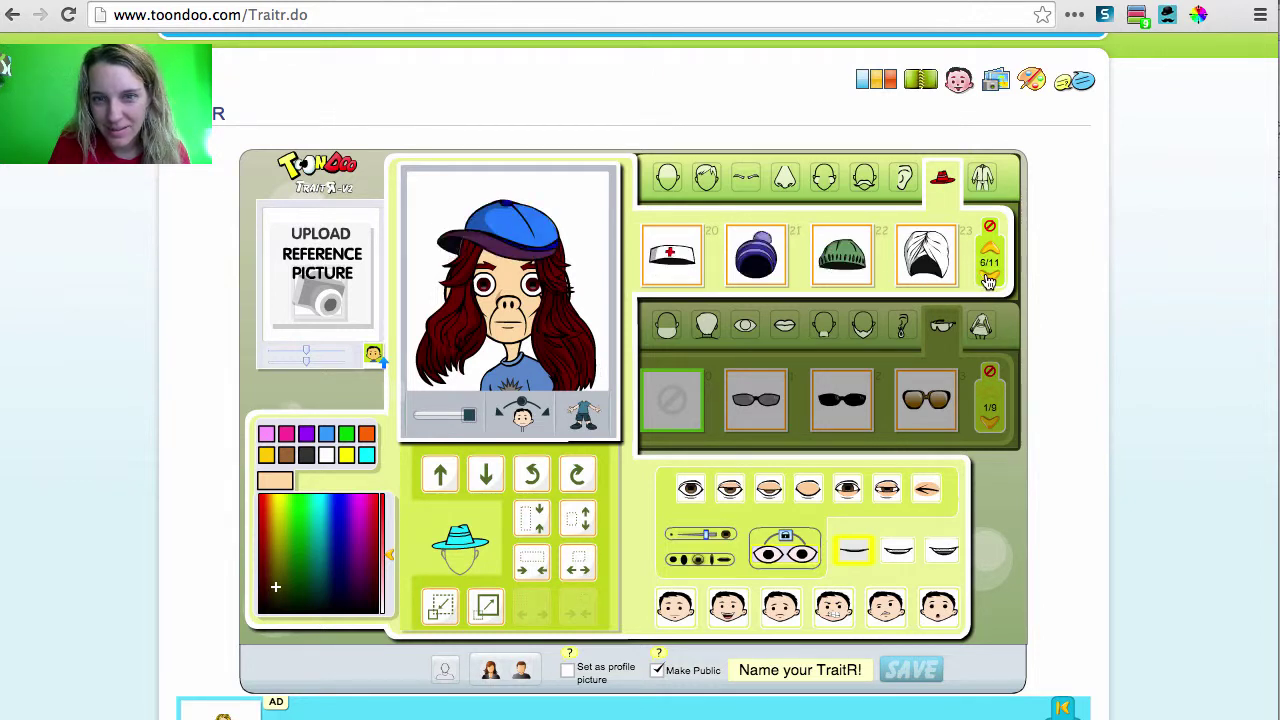
pyautogui.click(988, 279)
pyautogui.click(926, 258)
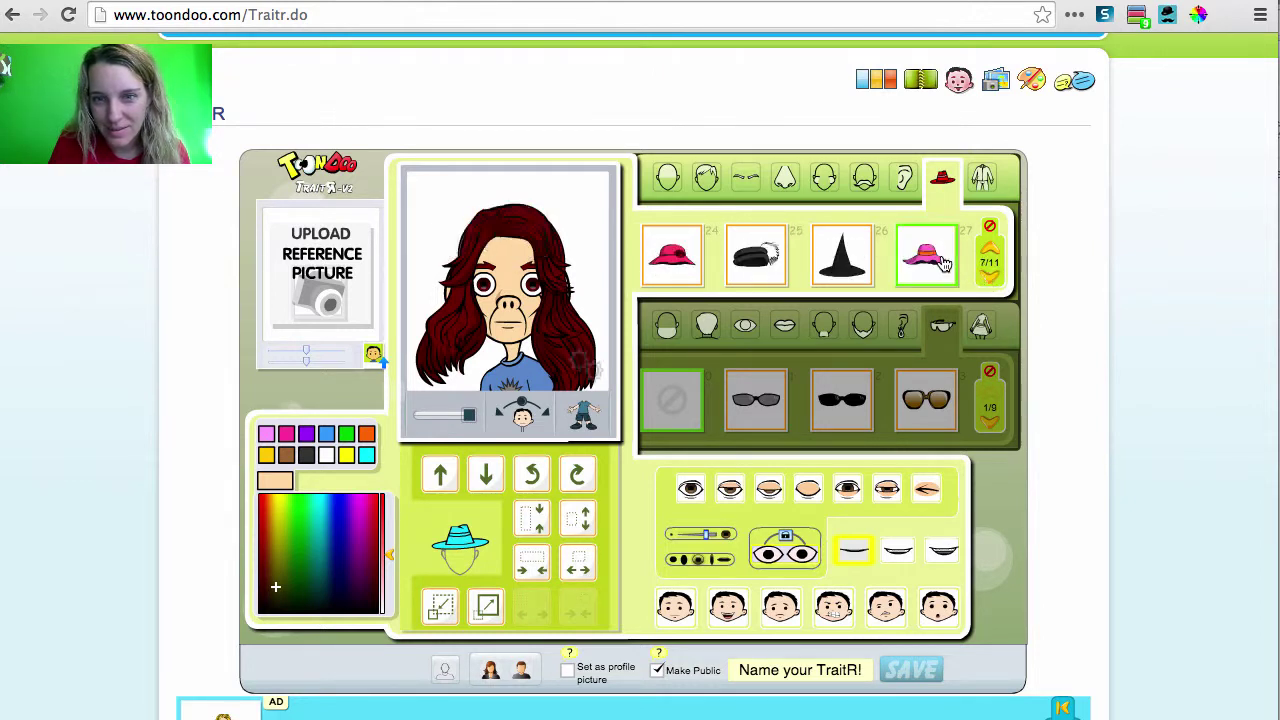
# Browse through the outfit pages to the last set of outfits
pyautogui.click(980, 180)
pyautogui.click(988, 279)
pyautogui.click(988, 279)
pyautogui.click(988, 279)
pyautogui.click(988, 279)
pyautogui.click(986, 280)
pyautogui.click(986, 280)
pyautogui.click(986, 280)
pyautogui.click(986, 280)
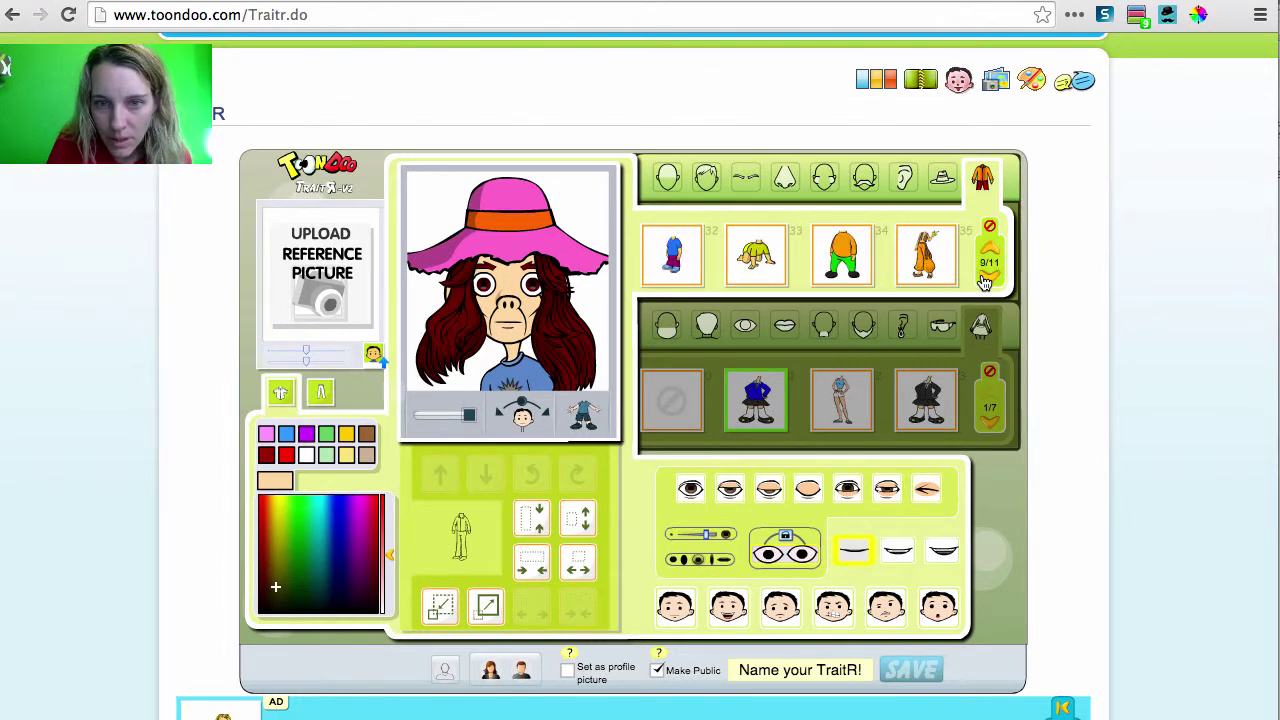
pyautogui.click(986, 279)
pyautogui.click(986, 279)
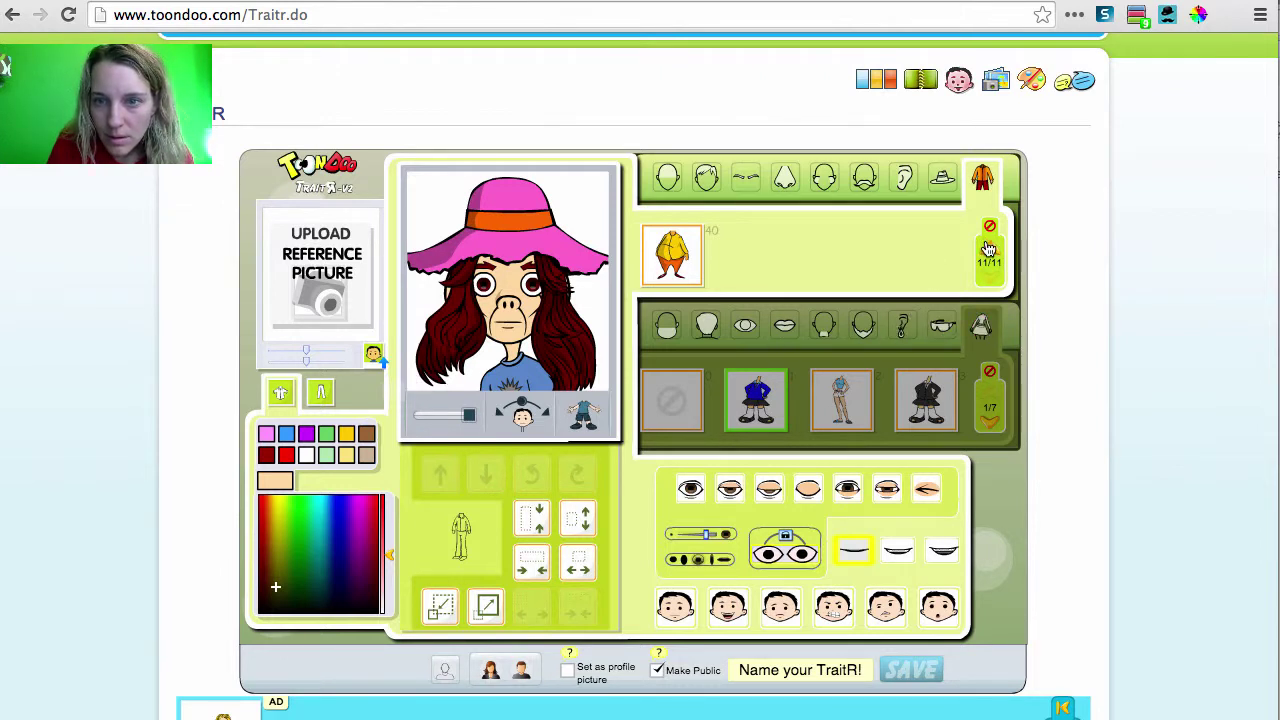
# Try several scalp styles under the hair options, keeping the last one
pyautogui.click(980, 325)
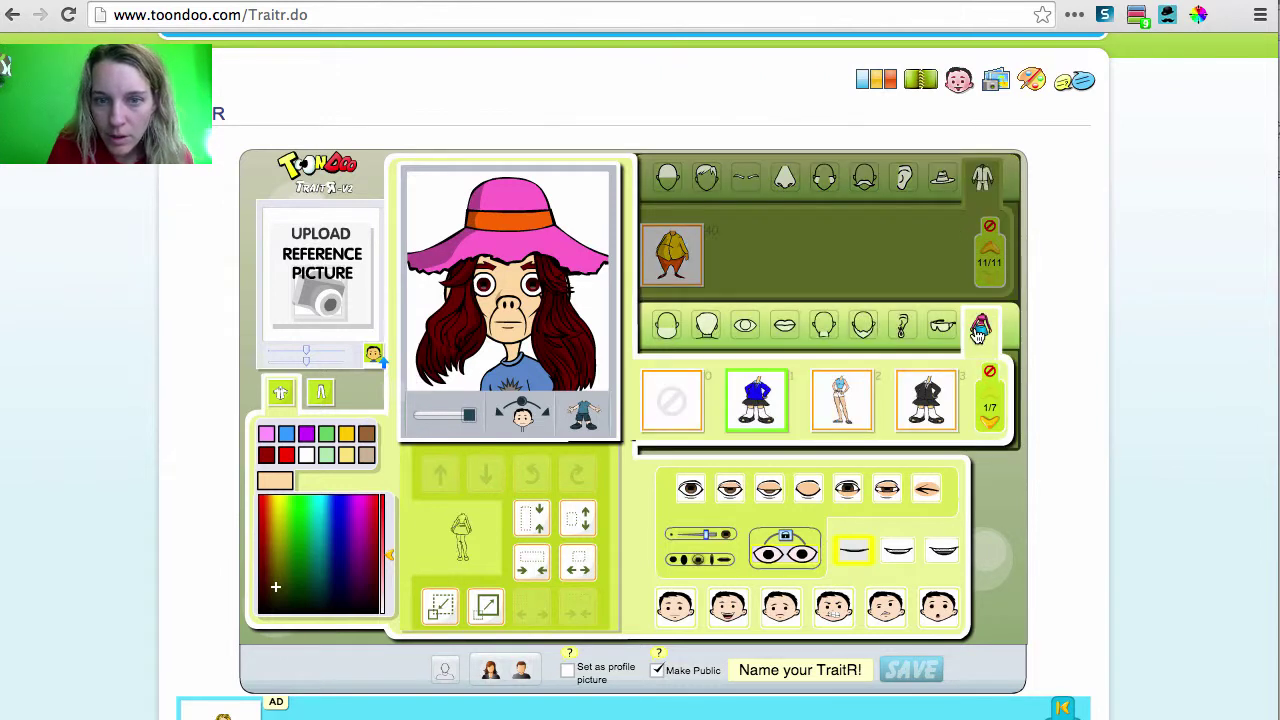
pyautogui.click(678, 334)
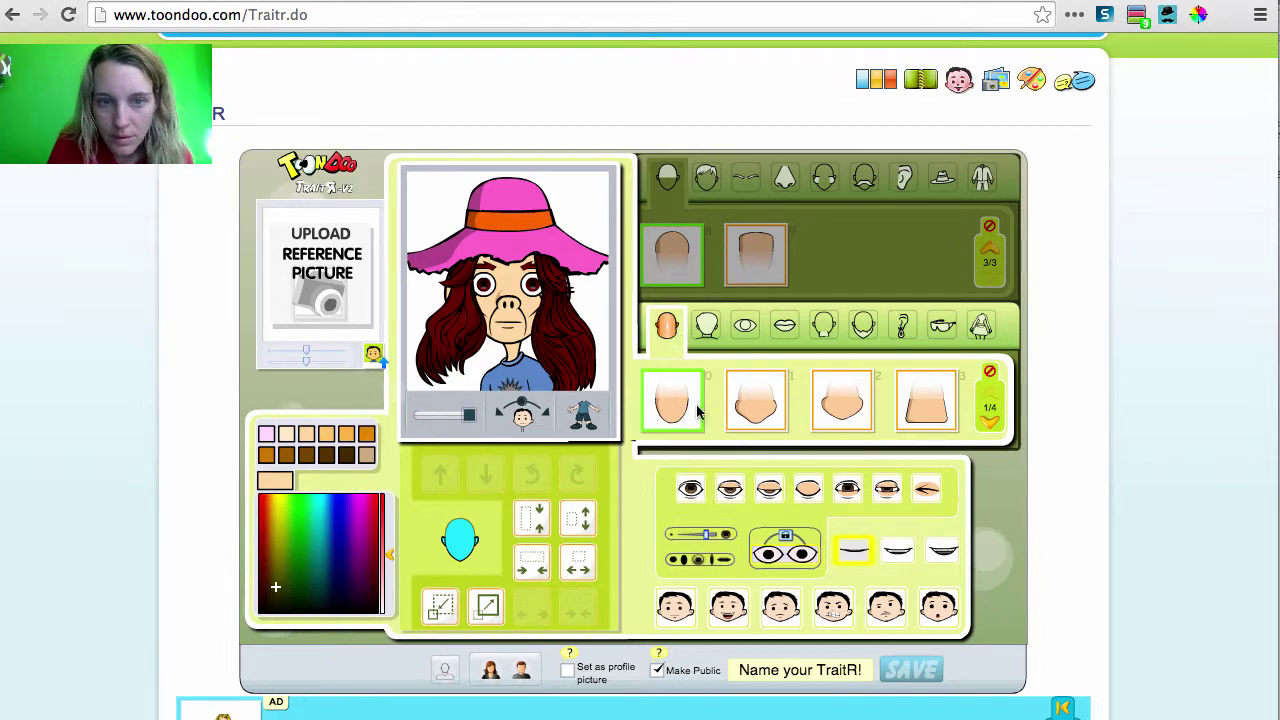
pyautogui.click(706, 325)
pyautogui.click(758, 400)
pyautogui.click(840, 414)
pyautogui.click(930, 412)
# Dress the character in outfit 1, the blue jacket and black skirt, then browse further outfits
pyautogui.click(980, 326)
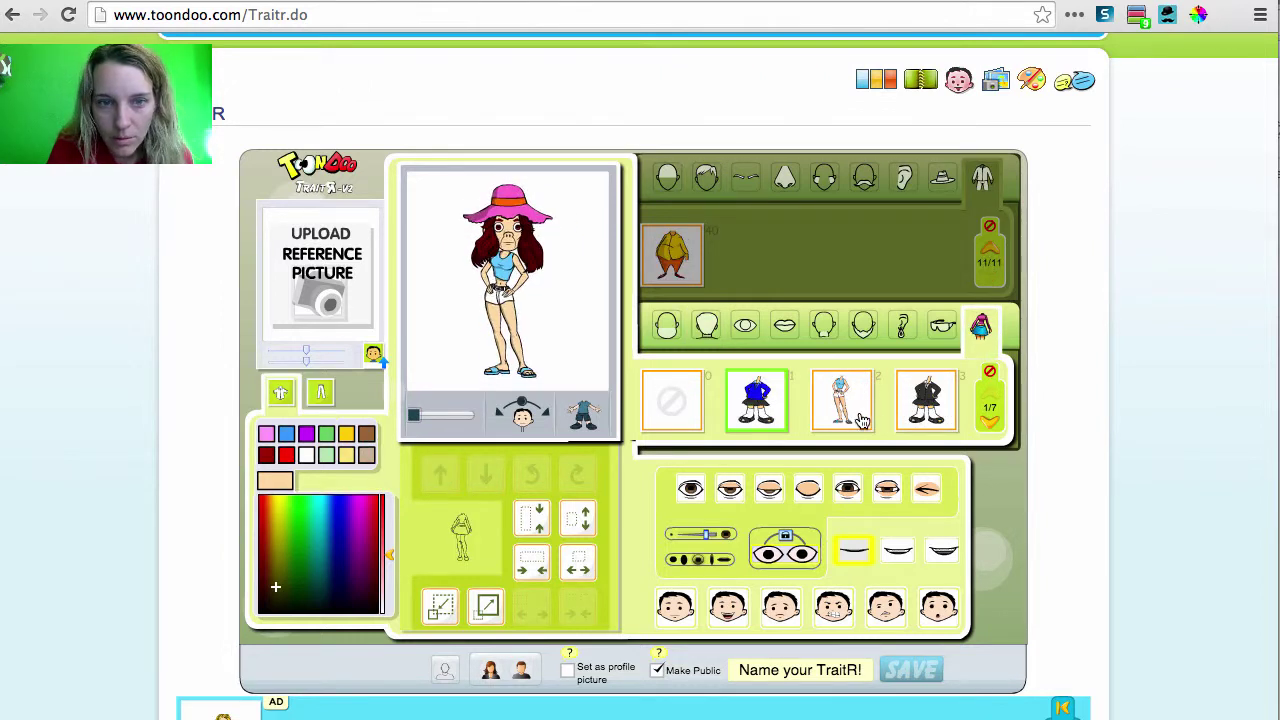
pyautogui.click(788, 420)
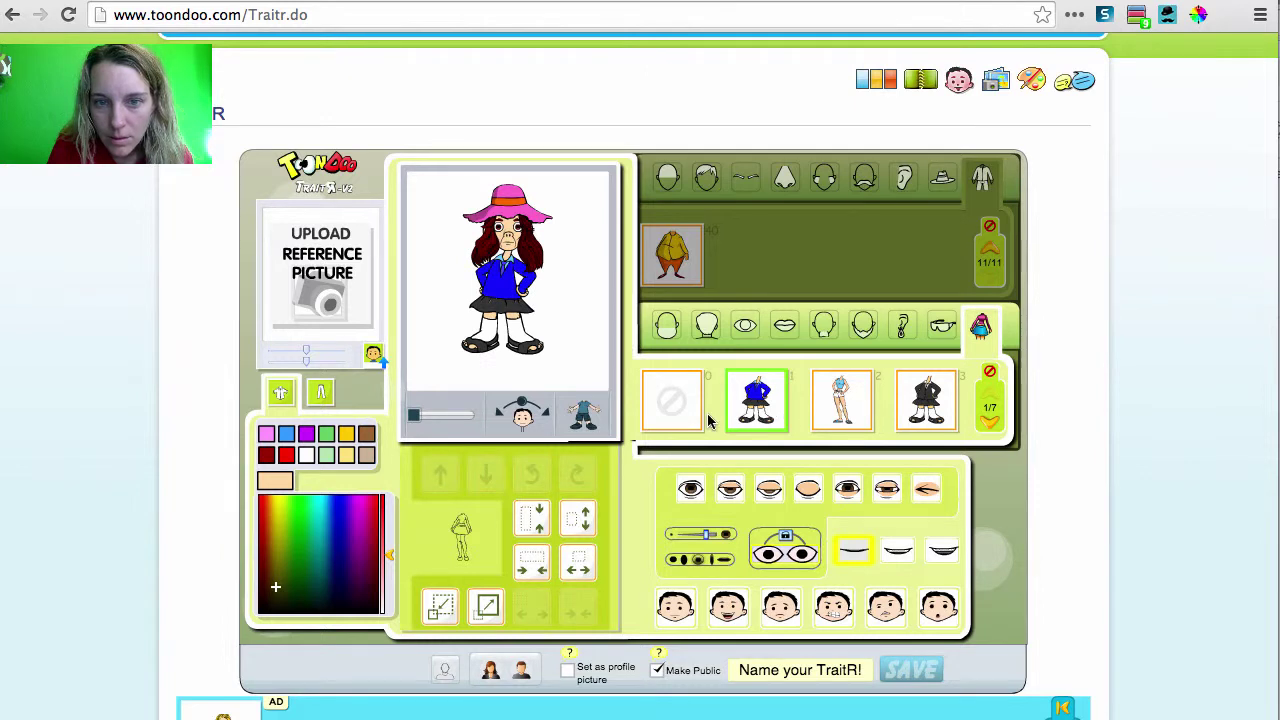
pyautogui.click(989, 422)
pyautogui.click(987, 422)
pyautogui.click(987, 422)
pyautogui.click(987, 422)
pyautogui.click(986, 424)
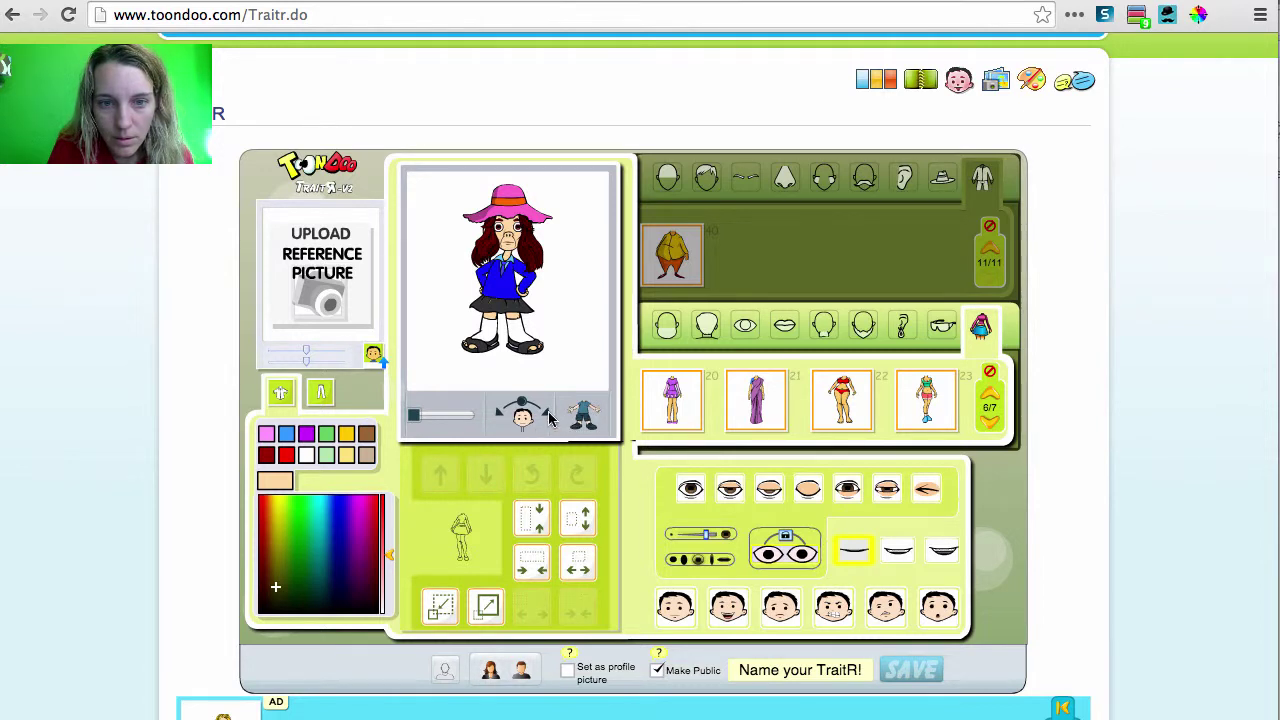
# Cycle through body poses, settling on the arms-outstretched pose
pyautogui.click(586, 423)
pyautogui.click(586, 423)
pyautogui.click(586, 423)
pyautogui.click(586, 423)
pyautogui.click(586, 423)
pyautogui.click(586, 423)
pyautogui.click(586, 423)
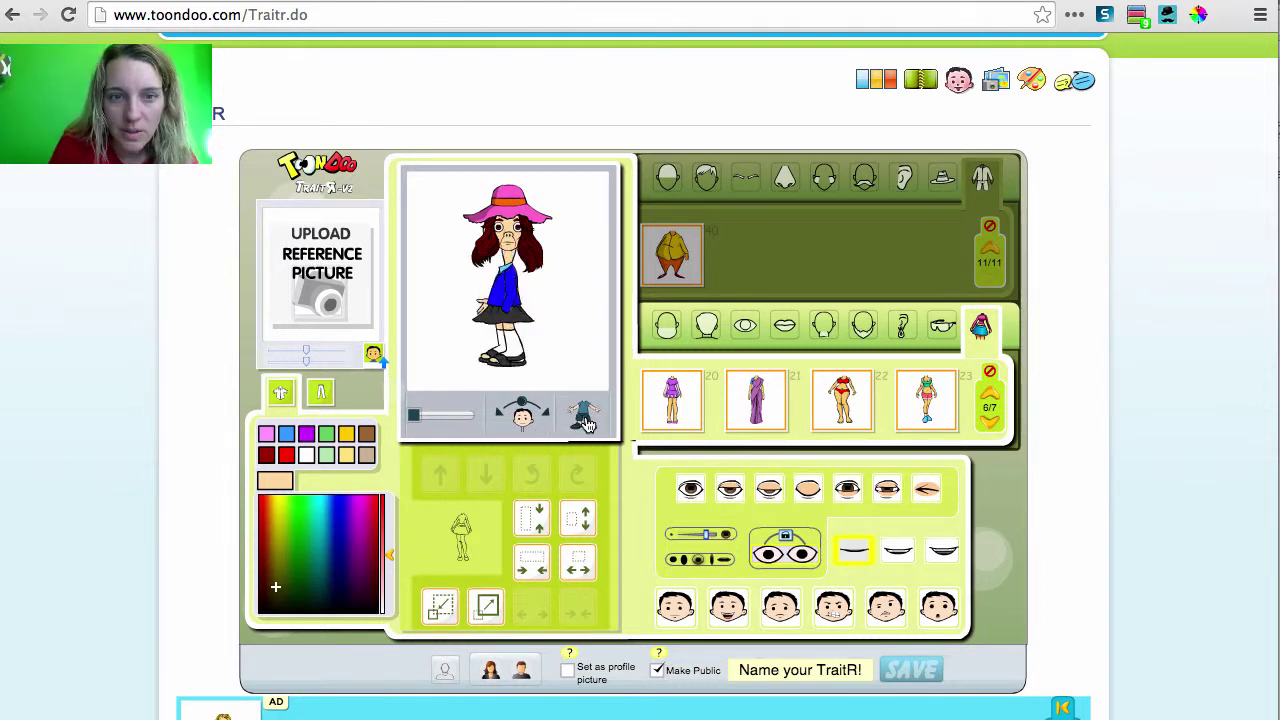
pyautogui.click(586, 423)
pyautogui.click(586, 423)
pyautogui.click(586, 423)
pyautogui.click(586, 423)
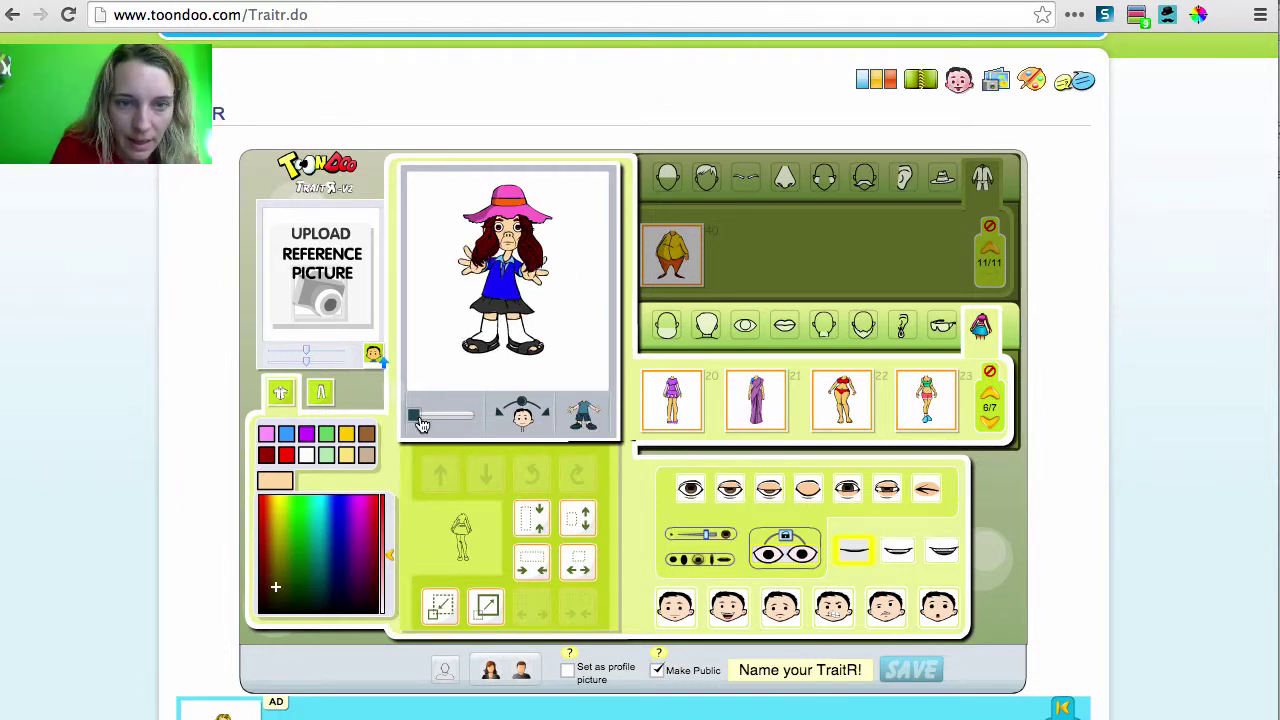
# Swap the character's outfit for the purple sari, zooming the preview in
pyautogui.moveTo(419, 424); pyautogui.dragTo(471, 418)
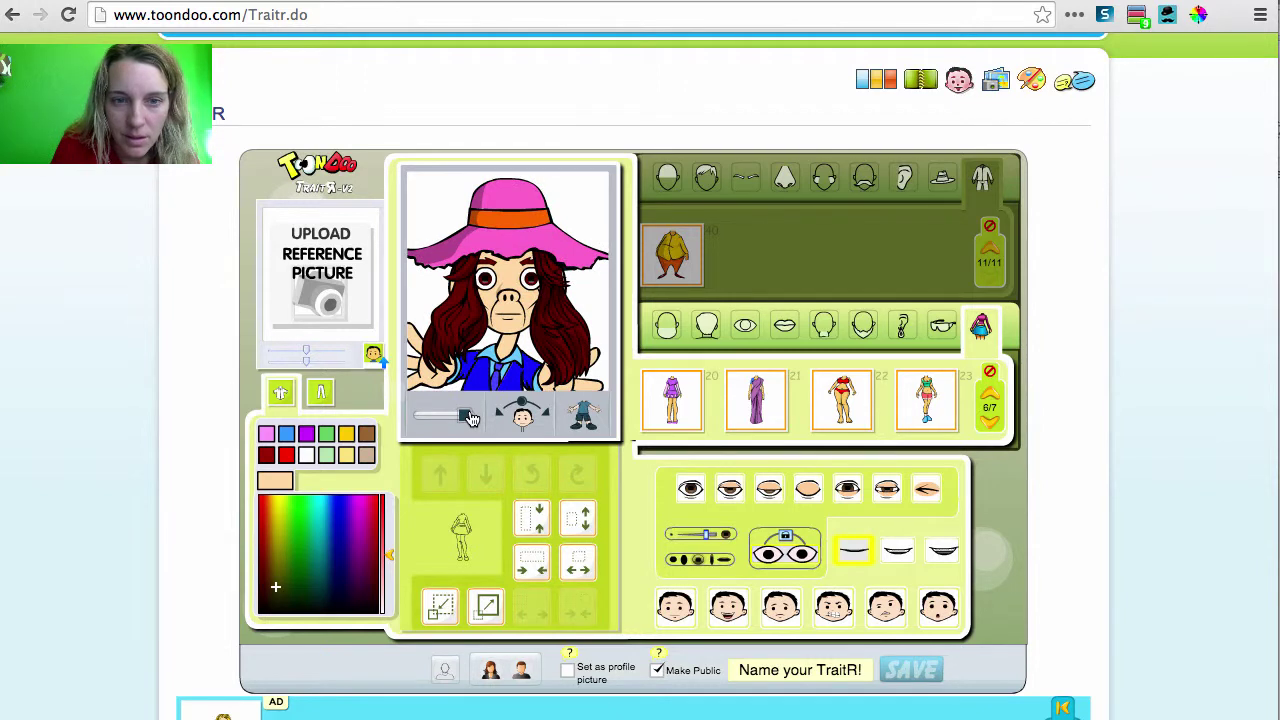
pyautogui.click(778, 401)
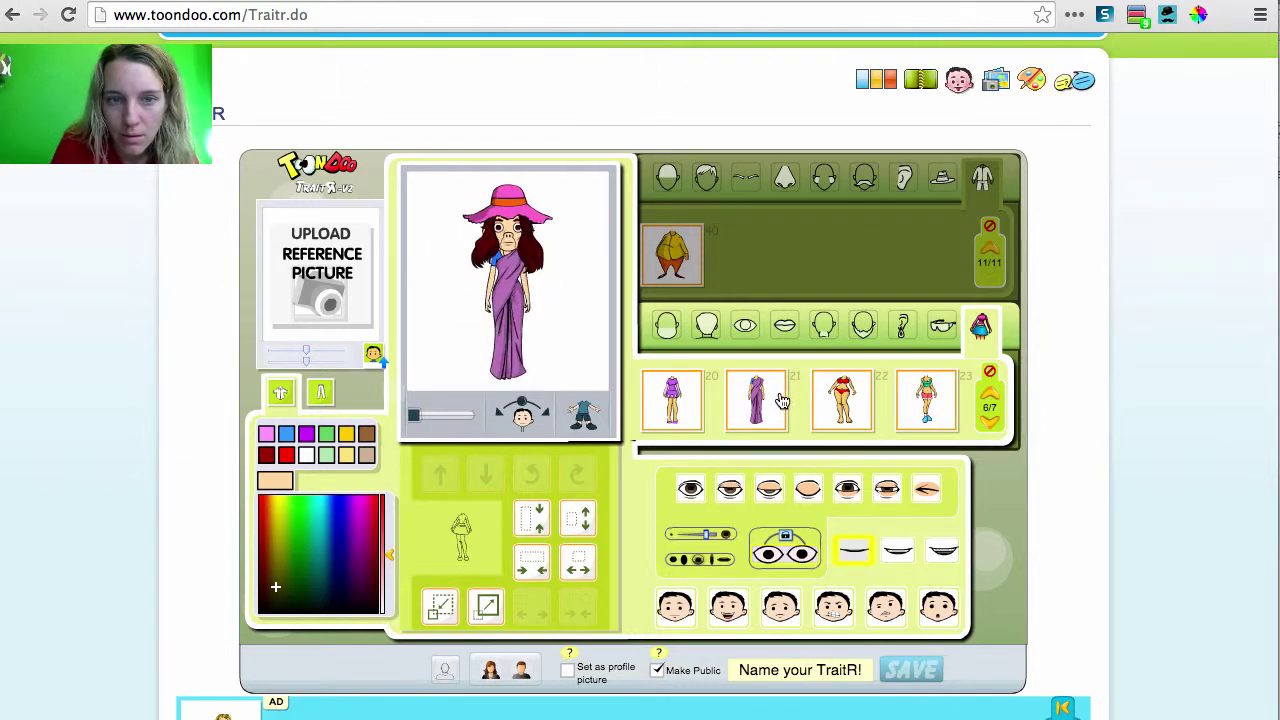
pyautogui.moveTo(419, 421); pyautogui.dragTo(467, 421)
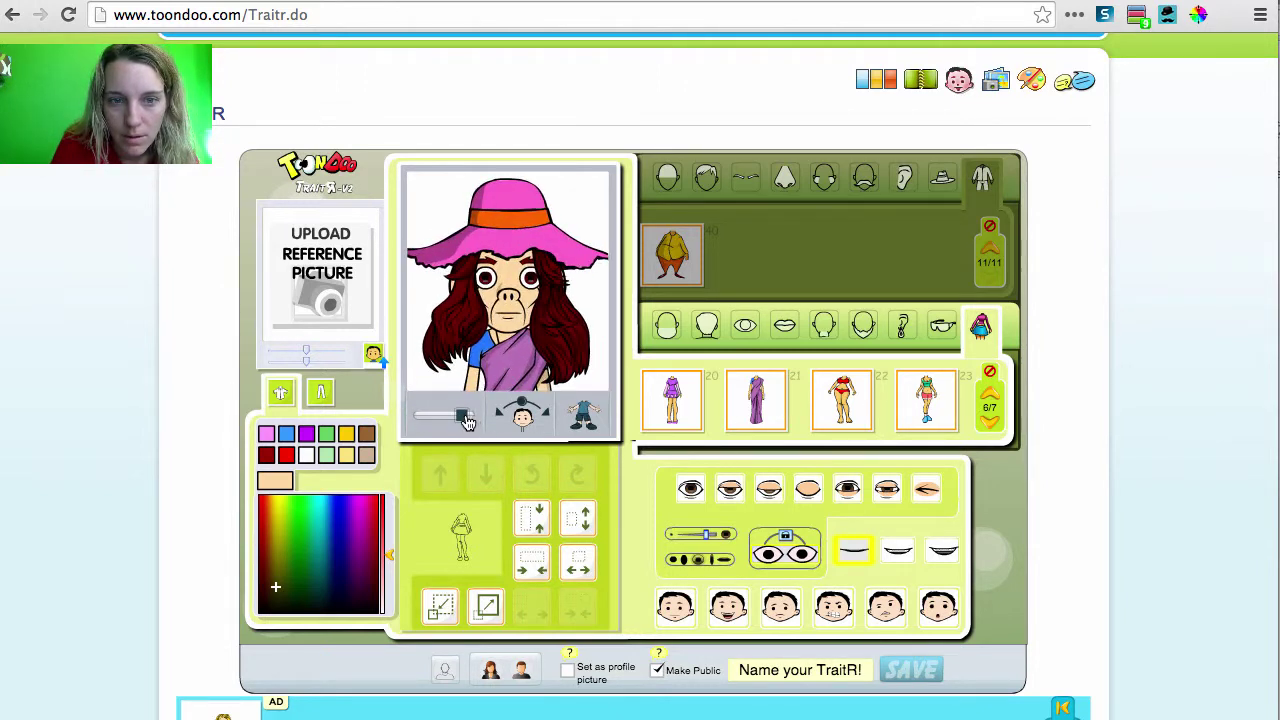
# Give the character the fourth eye style on page 5/8
pyautogui.click(753, 326)
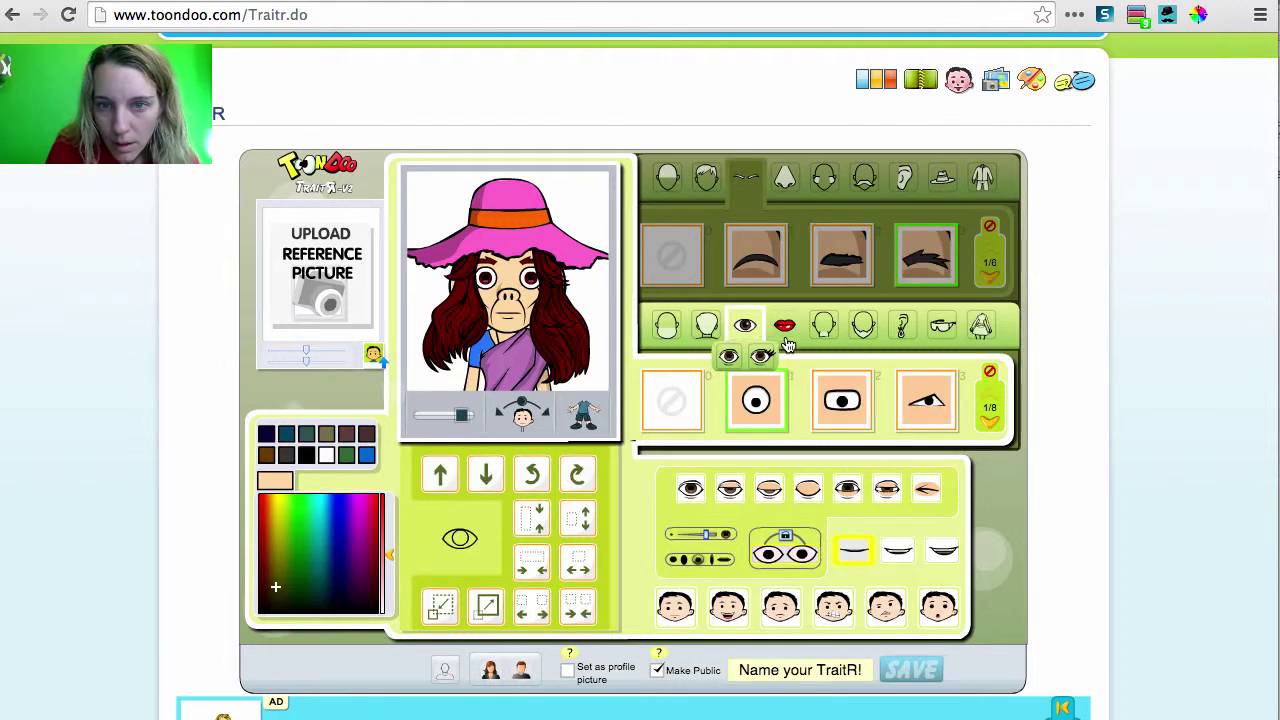
pyautogui.click(991, 426)
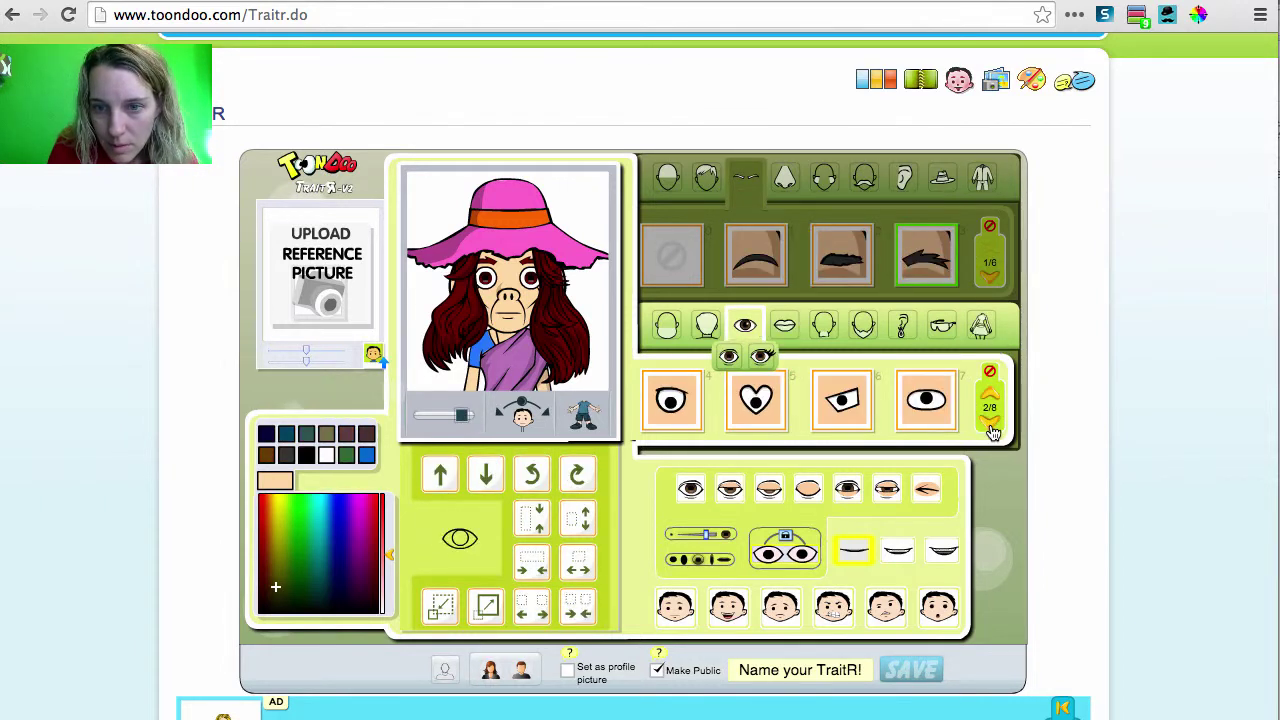
pyautogui.click(991, 426)
pyautogui.click(991, 426)
pyautogui.click(991, 426)
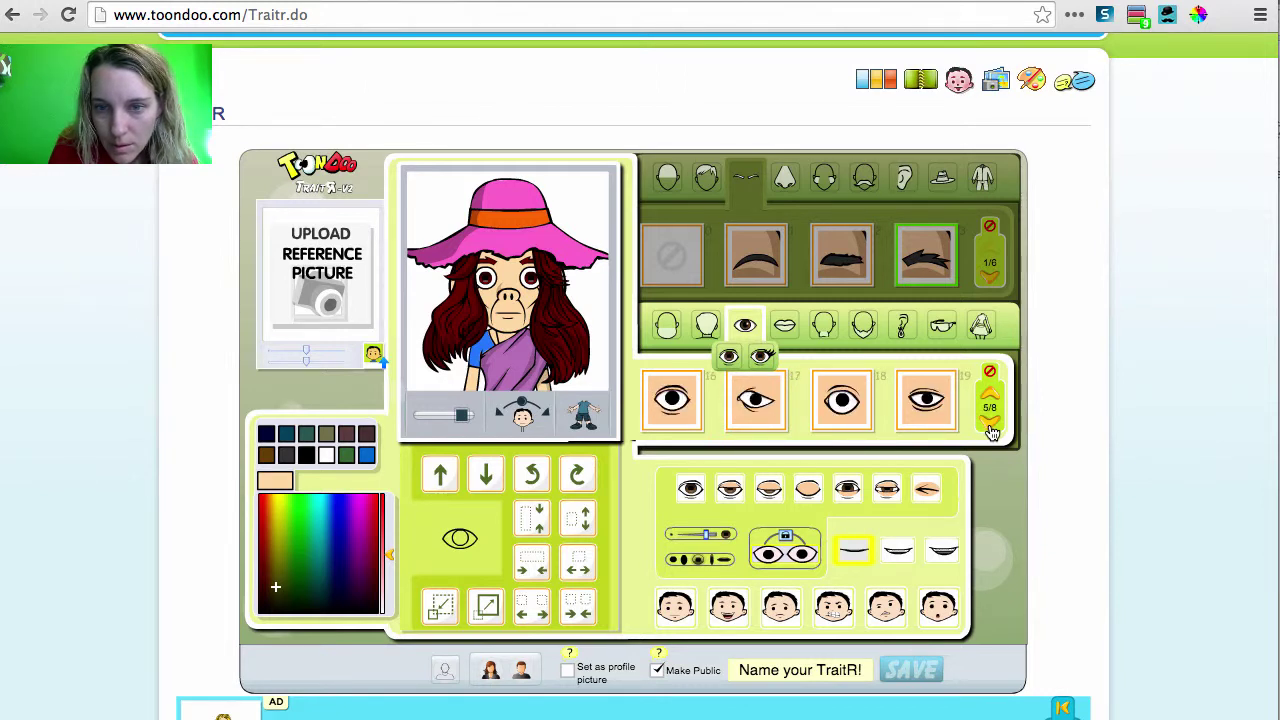
pyautogui.click(927, 398)
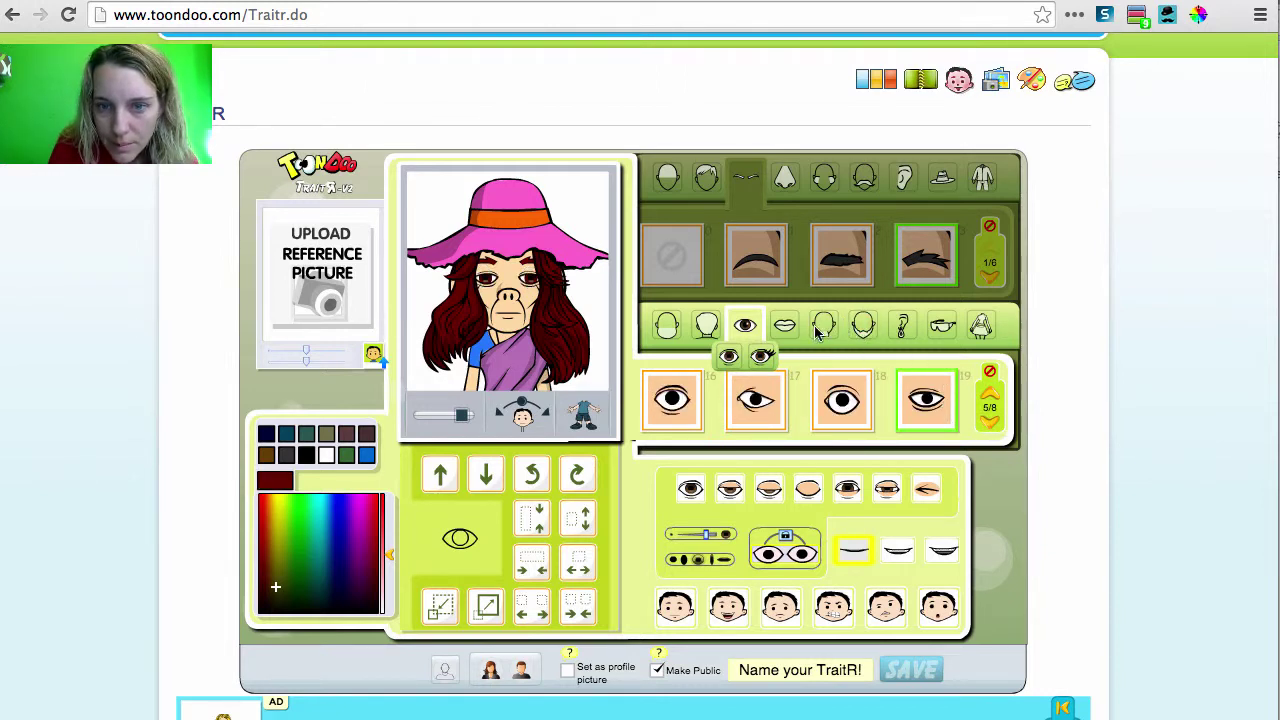
# Give the character the full red lips from page 2/4 of mouth shapes
pyautogui.click(786, 330)
pyautogui.click(993, 426)
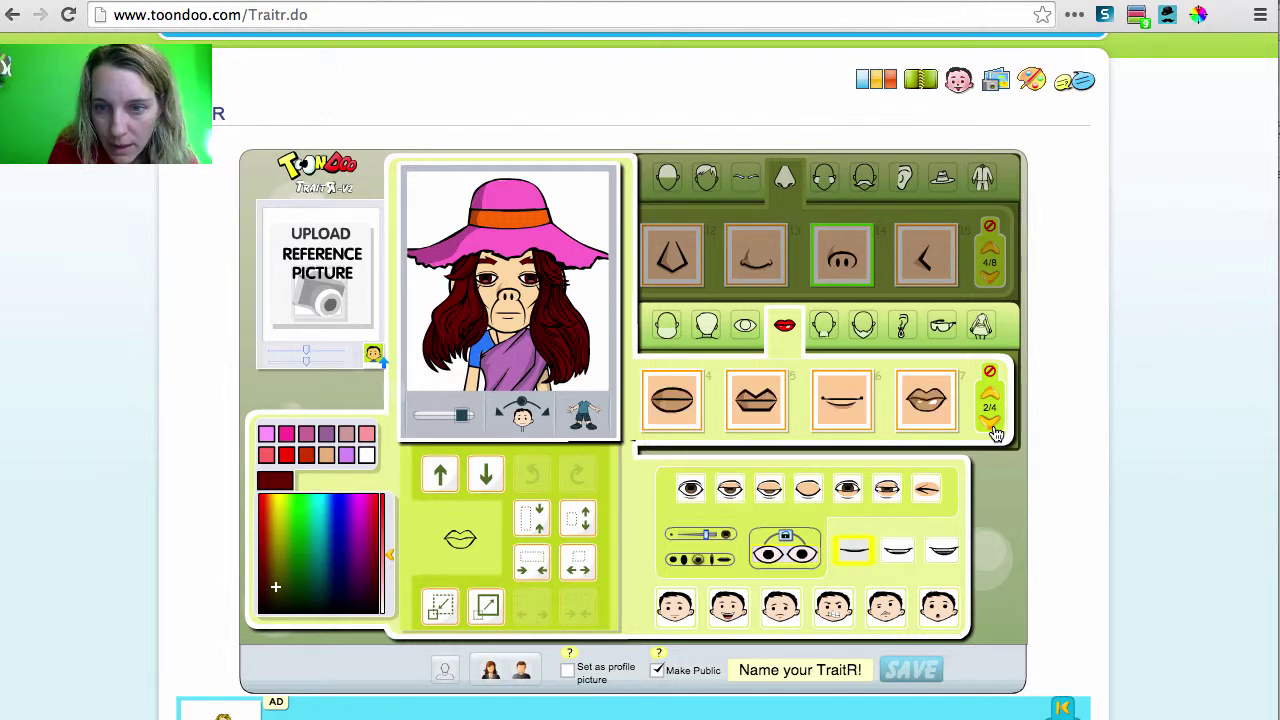
pyautogui.click(993, 426)
pyautogui.click(993, 426)
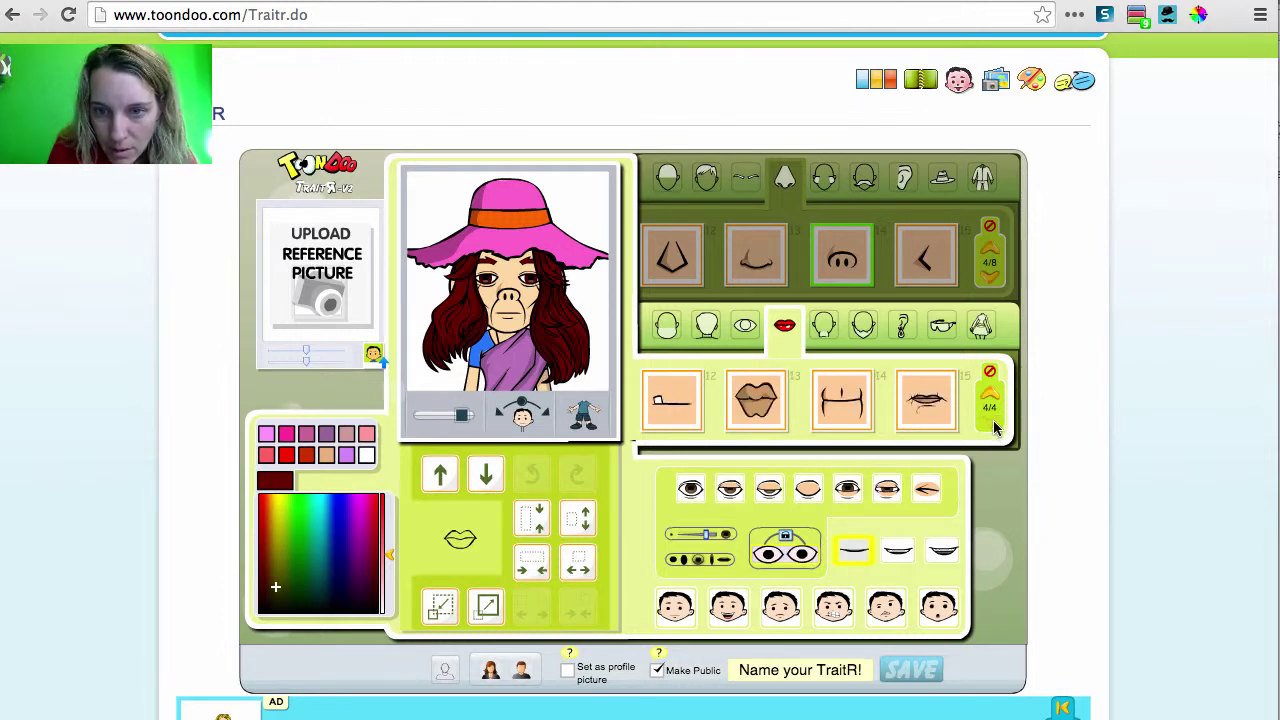
pyautogui.click(991, 396)
pyautogui.click(991, 396)
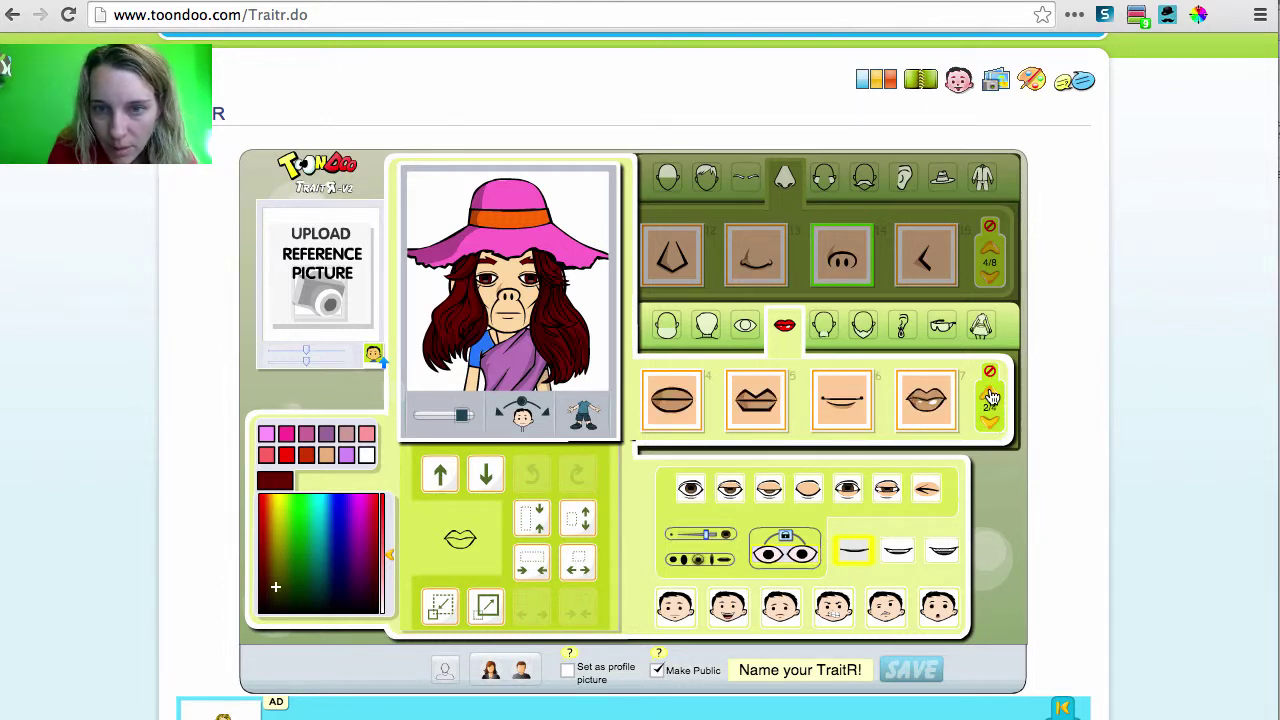
pyautogui.click(991, 396)
pyautogui.click(990, 419)
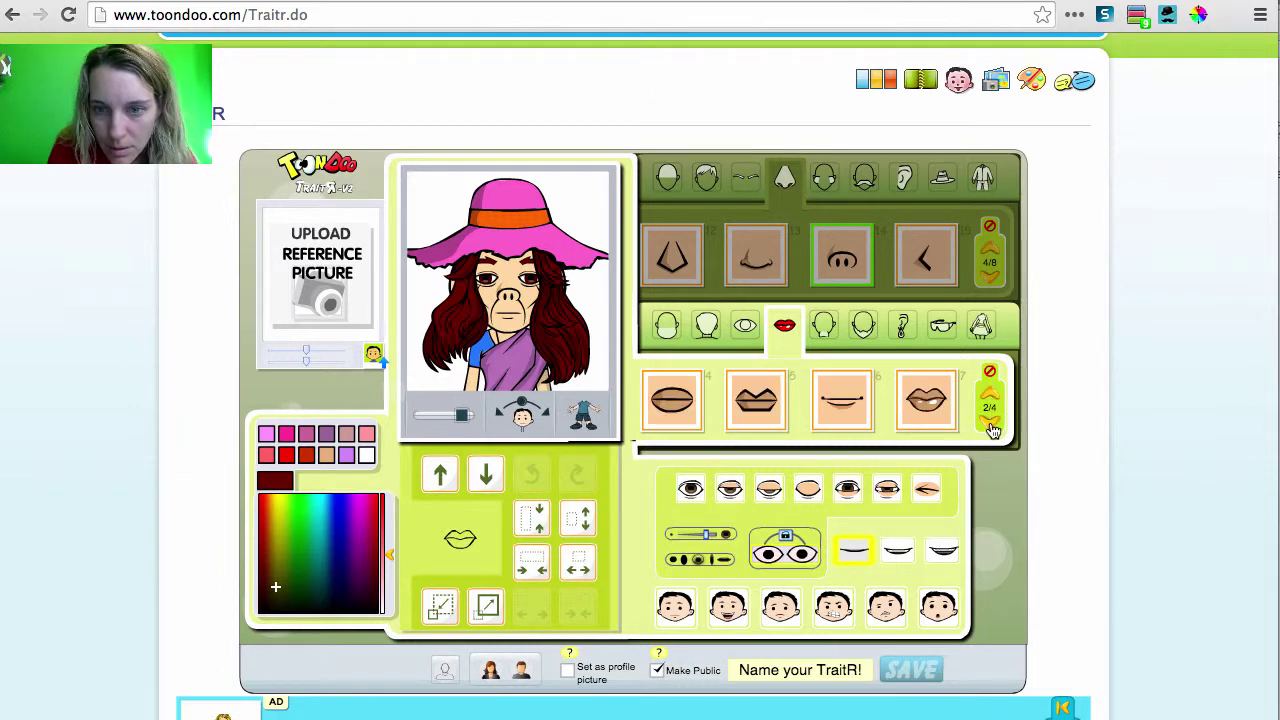
pyautogui.click(926, 400)
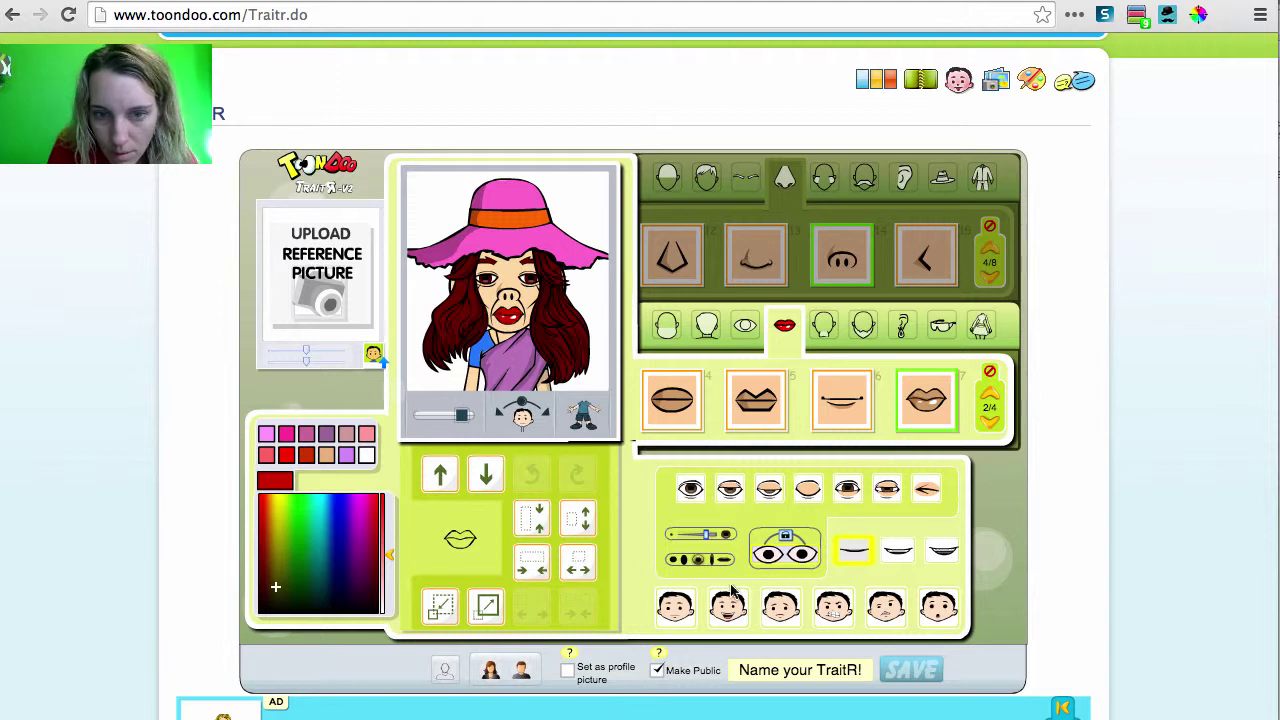
# Open the mouth, try the grimace and other face presets, and settle on the smiling preset
pyautogui.click(901, 555)
pyautogui.click(944, 554)
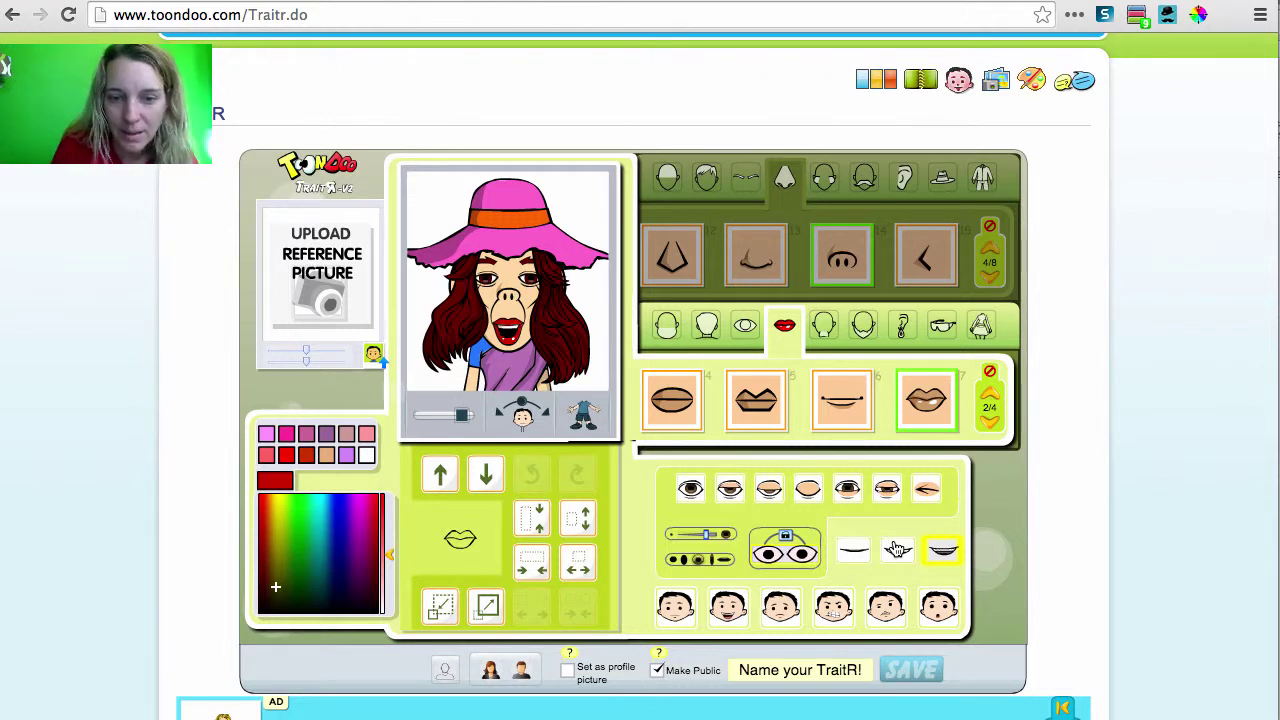
pyautogui.click(729, 608)
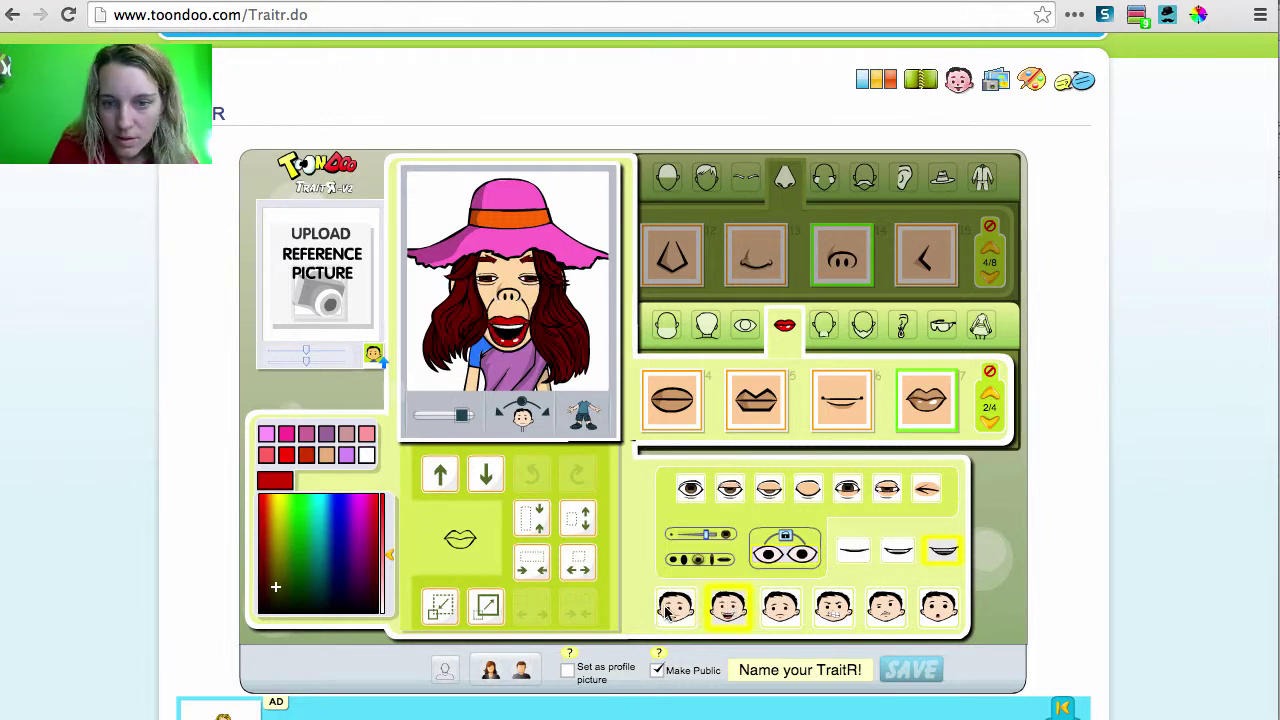
pyautogui.click(833, 608)
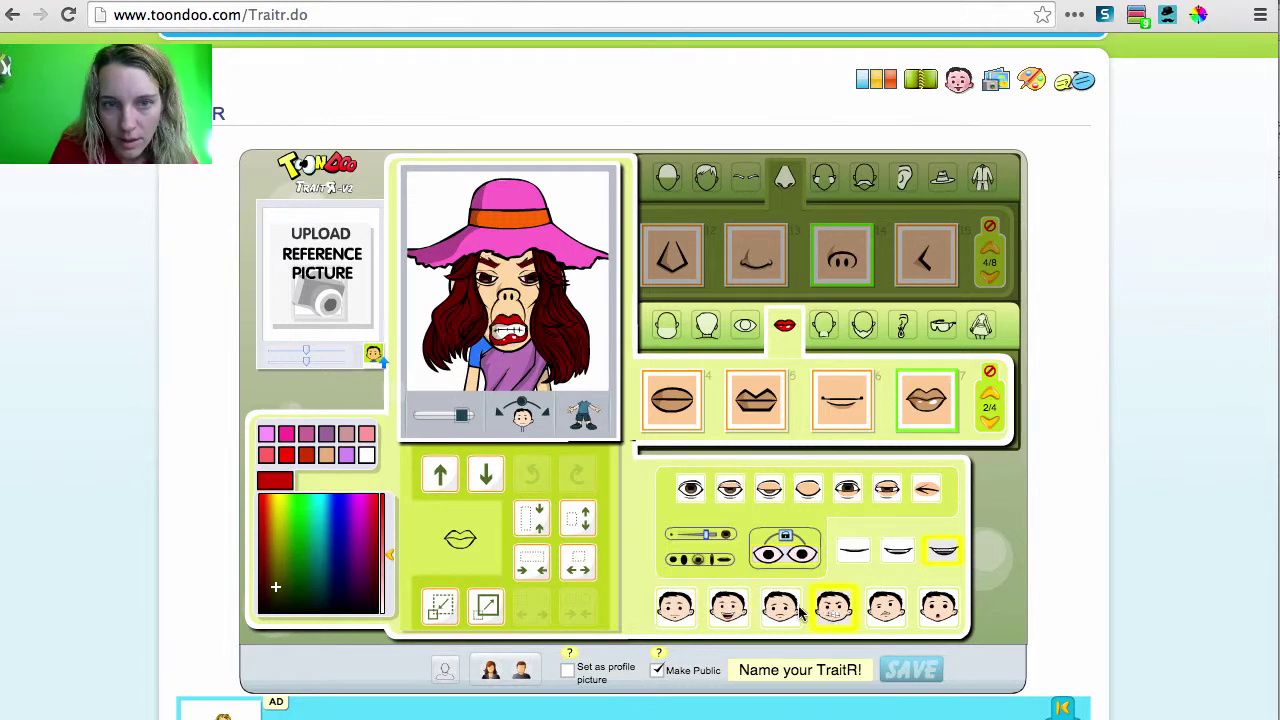
pyautogui.click(885, 608)
pyautogui.click(938, 608)
pyautogui.click(729, 608)
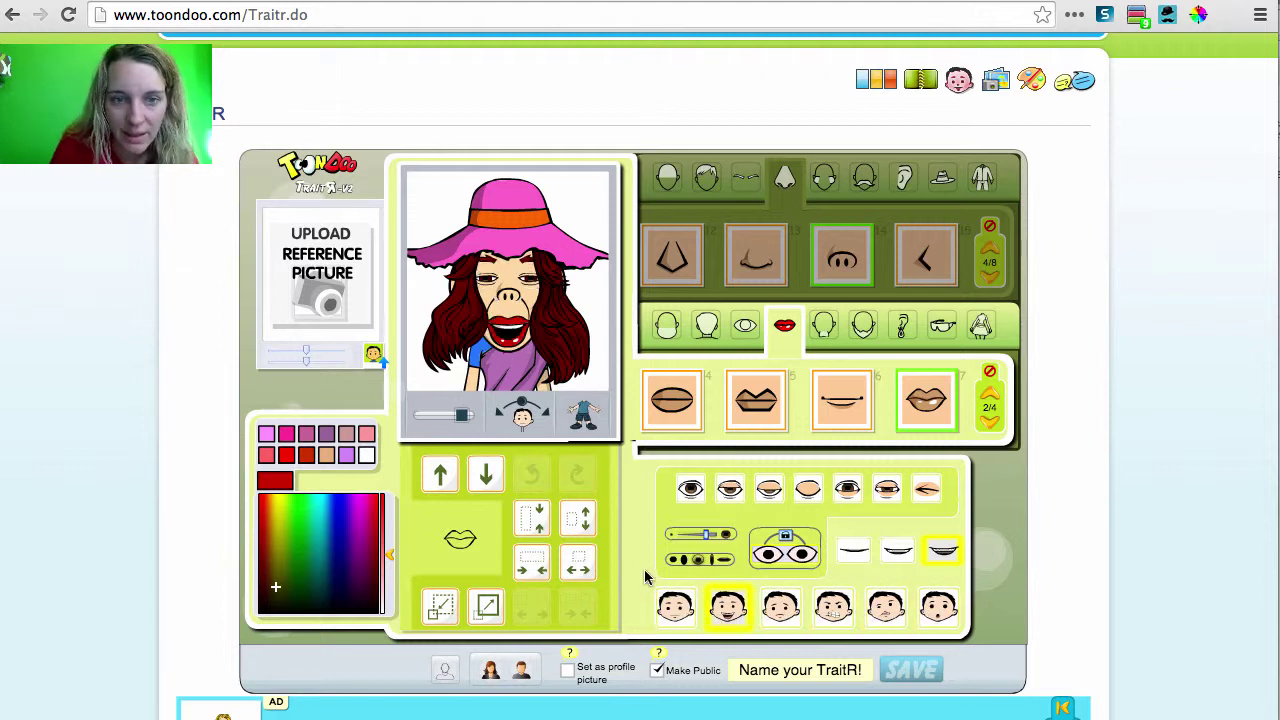
# Screenshot the smiling character with Cmd+Shift+4, then switch to the frowning third face preset
pyautogui.press('super+shift+4')
pyautogui.moveTo(406, 172); pyautogui.dragTo(610, 392)
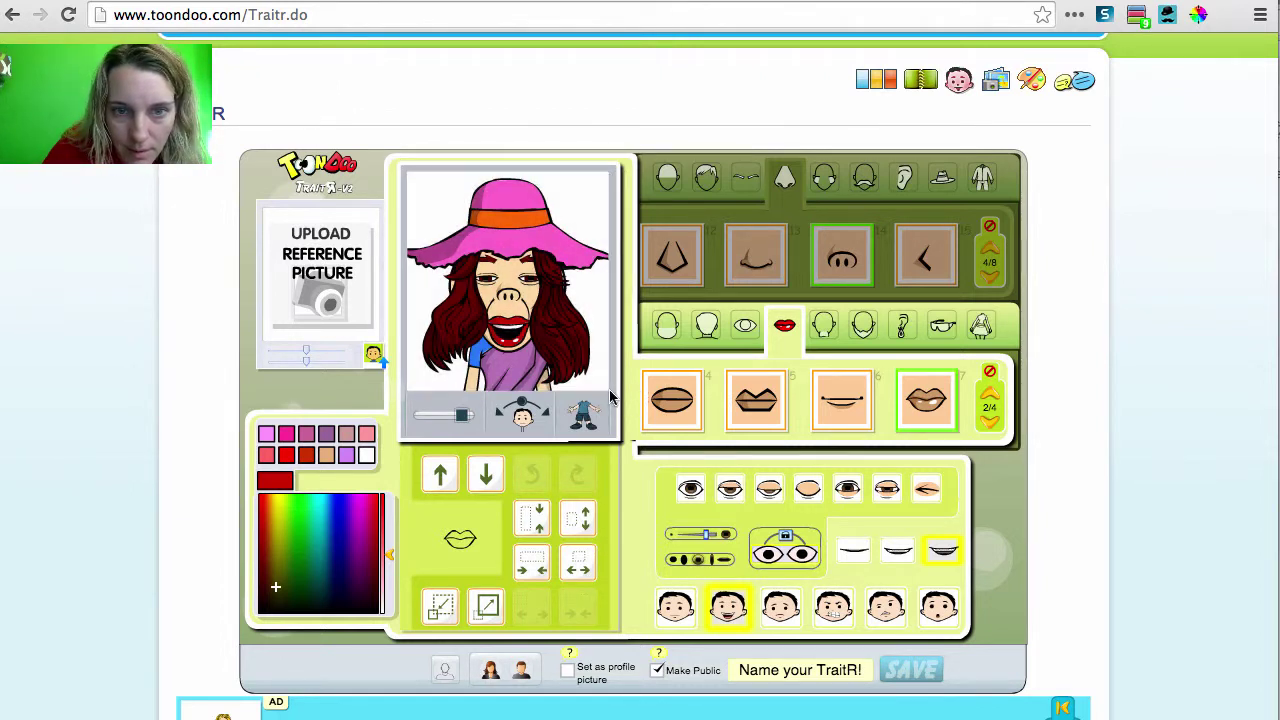
pyautogui.click(786, 614)
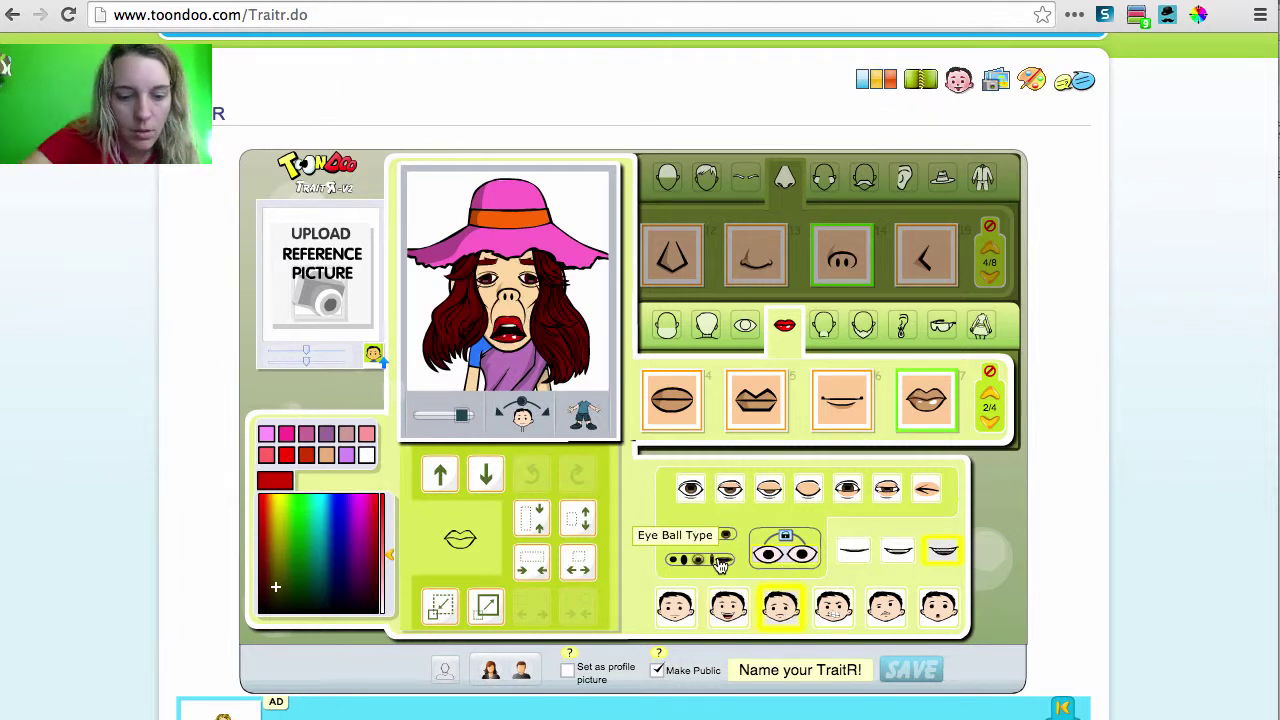
# Capture a region screenshot of the frowning character
pyautogui.press('super+shift+4')
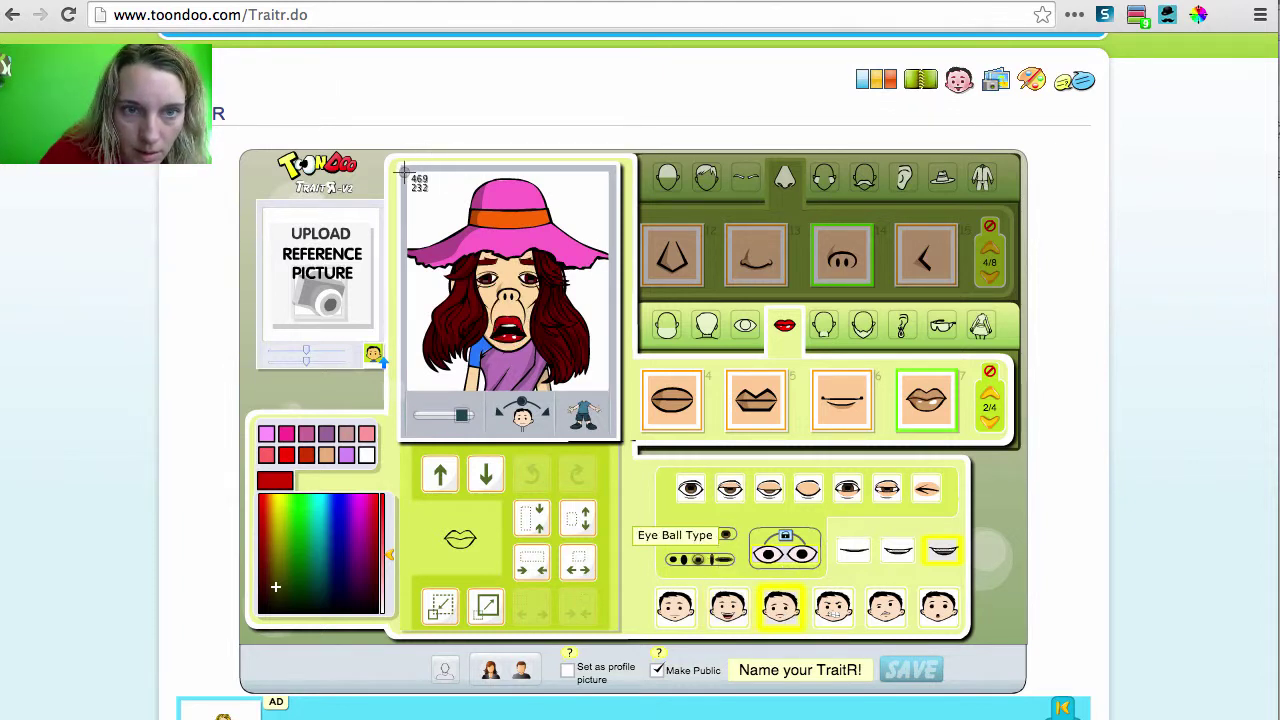
pyautogui.moveTo(403, 170); pyautogui.dragTo(608, 392)
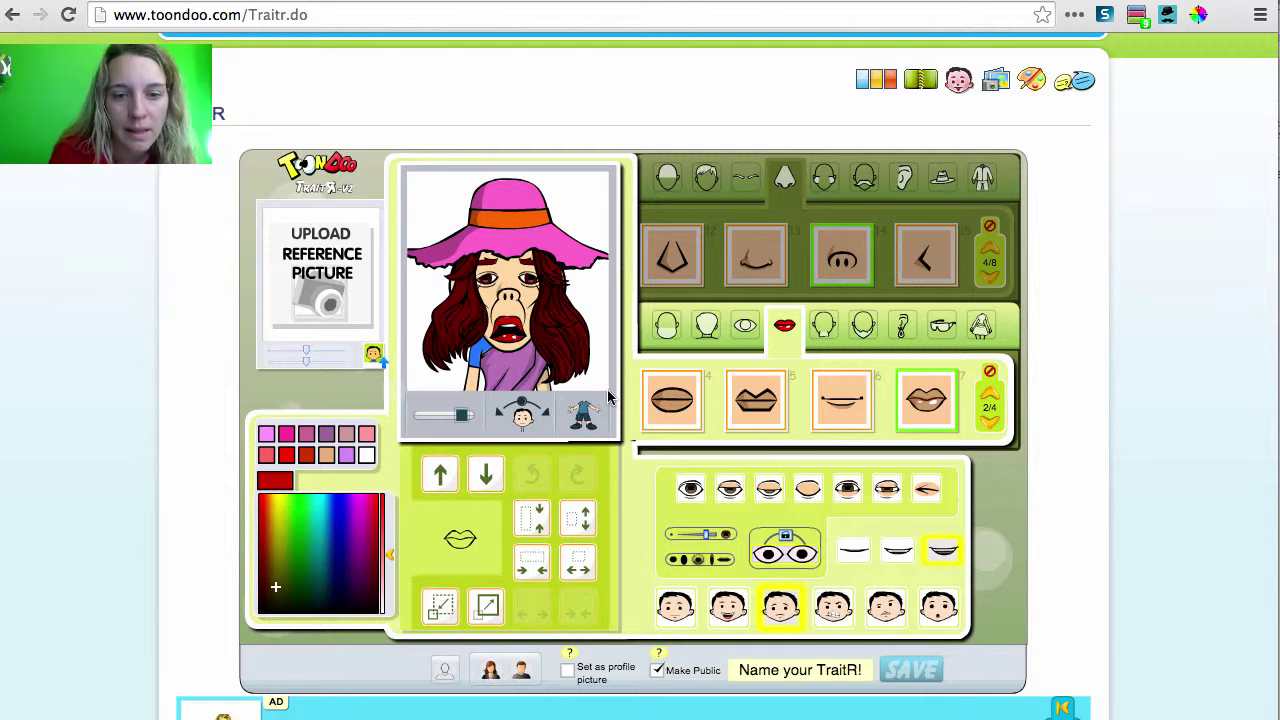
pyautogui.moveTo(464, 42)
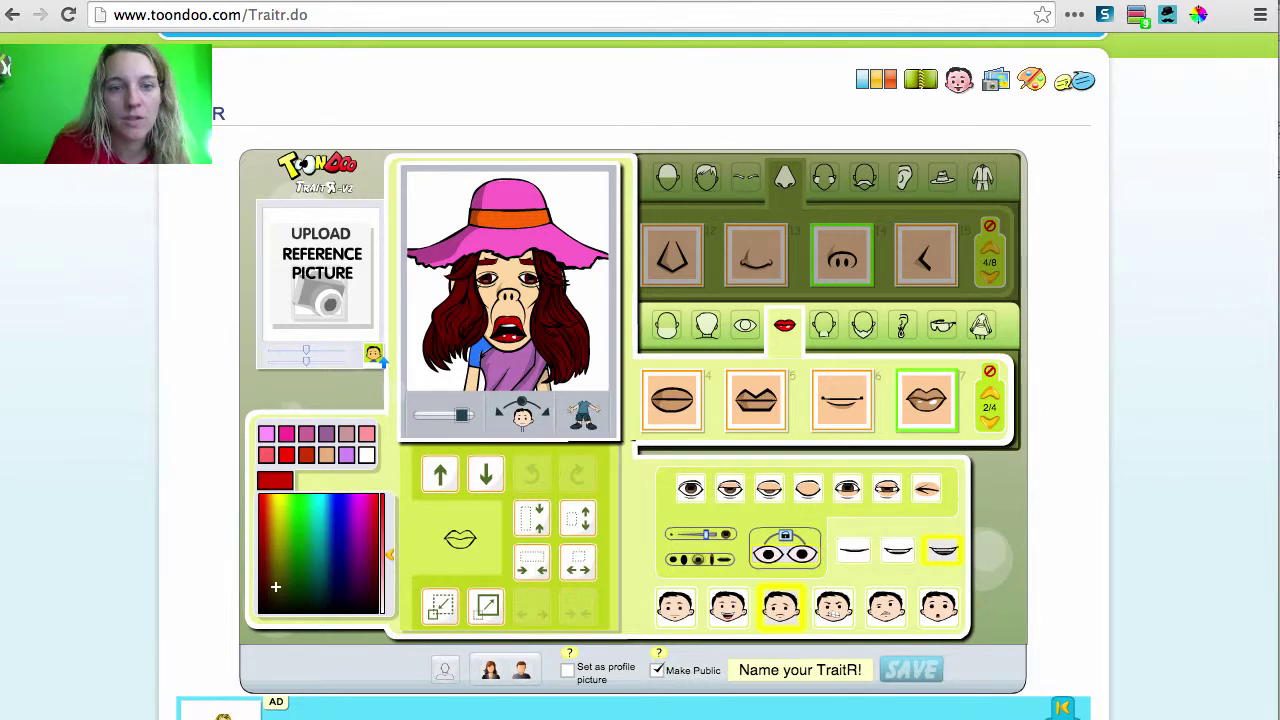